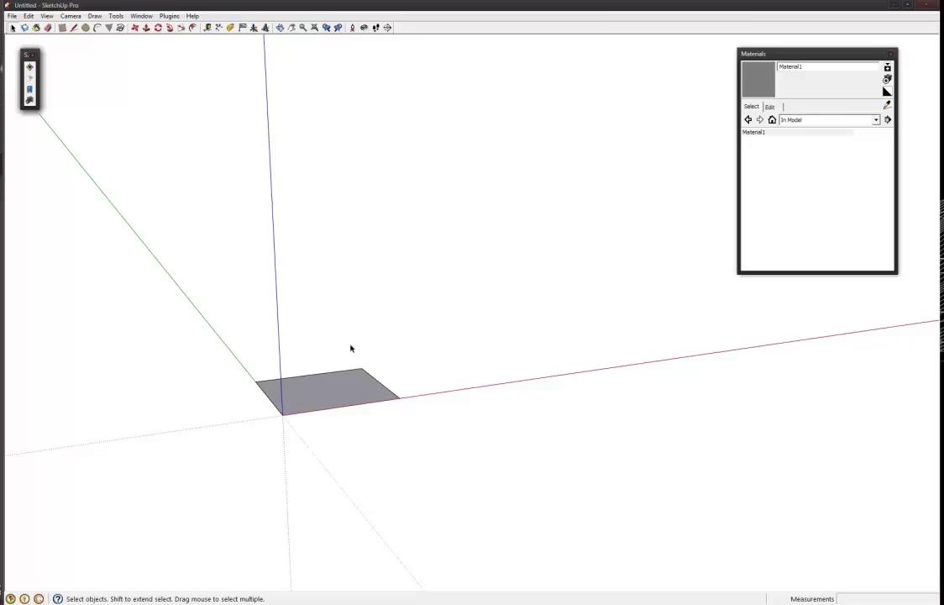
# - Push/Pull the ground rectangle upward to form a tall box
pyautogui.moveTo(310, 379); pyautogui.dragTo(340, 393, button='middle')
pyautogui.press('p')
pyautogui.click(331, 395)
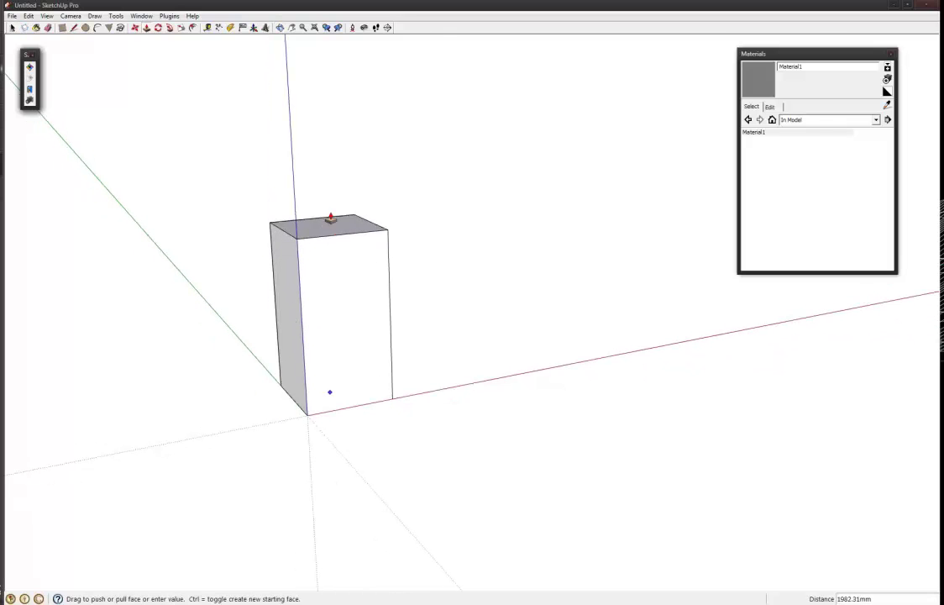
pyautogui.click(332, 137)
# - Push/Pull the box's end face about 4920 mm along the green axis to lengthen it
pyautogui.scroll(-1, 358, 405)
pyautogui.moveTo(358, 405); pyautogui.dragTo(588, 323, button='middle')
pyautogui.press('space')
pyautogui.moveTo(362, 329); pyautogui.dragTo(464, 373, button='middle')
pyautogui.press('p')
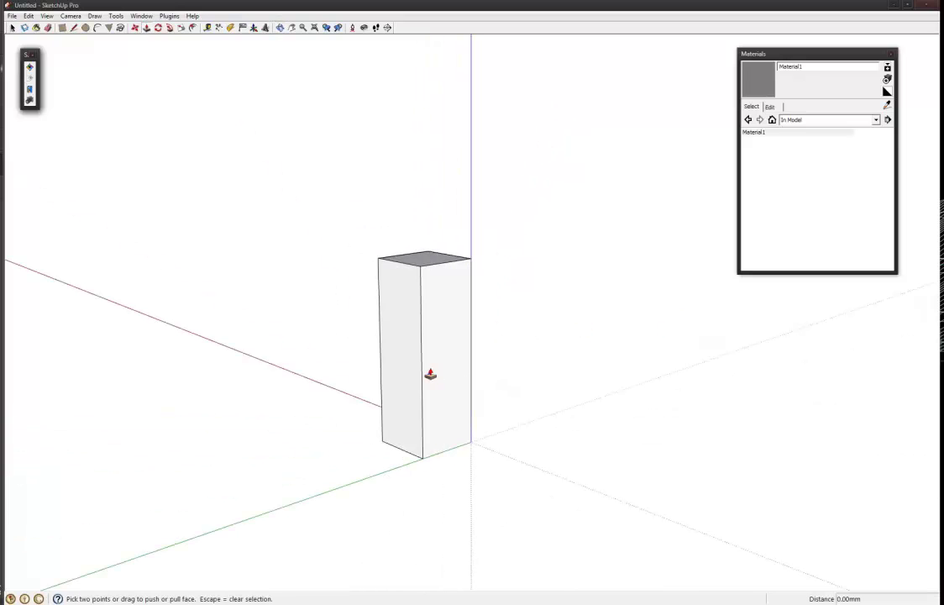
pyautogui.click(401, 337)
pyautogui.click(76, 436)
pyautogui.scroll(-1, 537, 340)
pyautogui.scroll(-3, 537, 340)
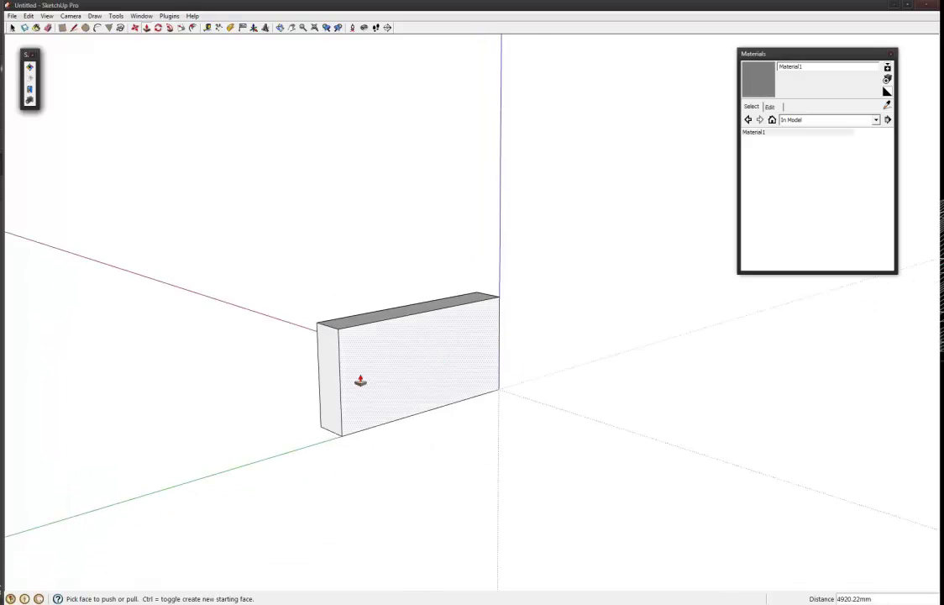
# - Push/Pull the box's large side face outward along the red axis to widen it
pyautogui.moveTo(333, 386); pyautogui.dragTo(565, 338, button='middle')
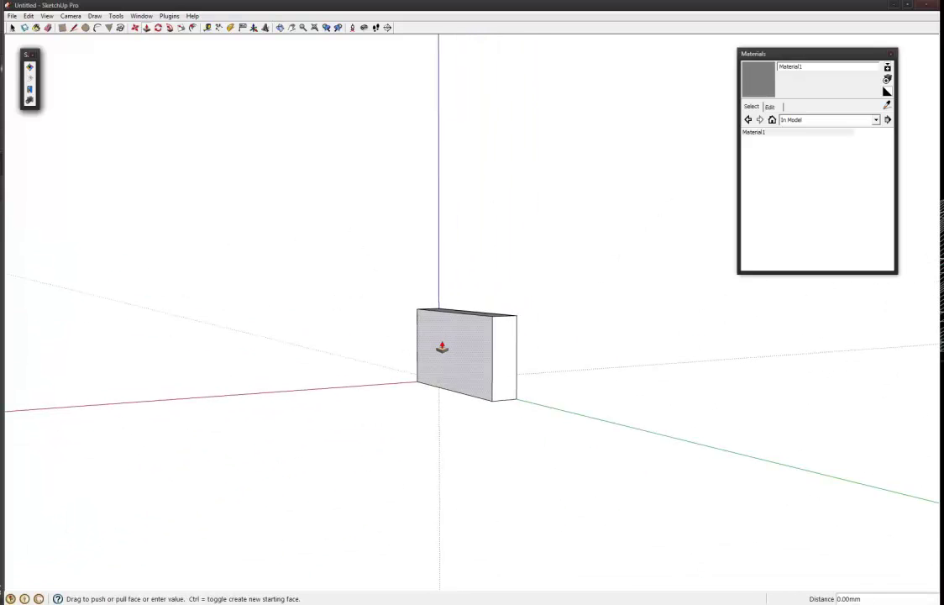
pyautogui.click(416, 345)
pyautogui.click(154, 377)
pyautogui.scroll(-3, 428, 344)
# - Push/Pull the slab's end face about 26900 mm along the green axis
pyautogui.moveTo(428, 344); pyautogui.dragTo(716, 428, button='middle')
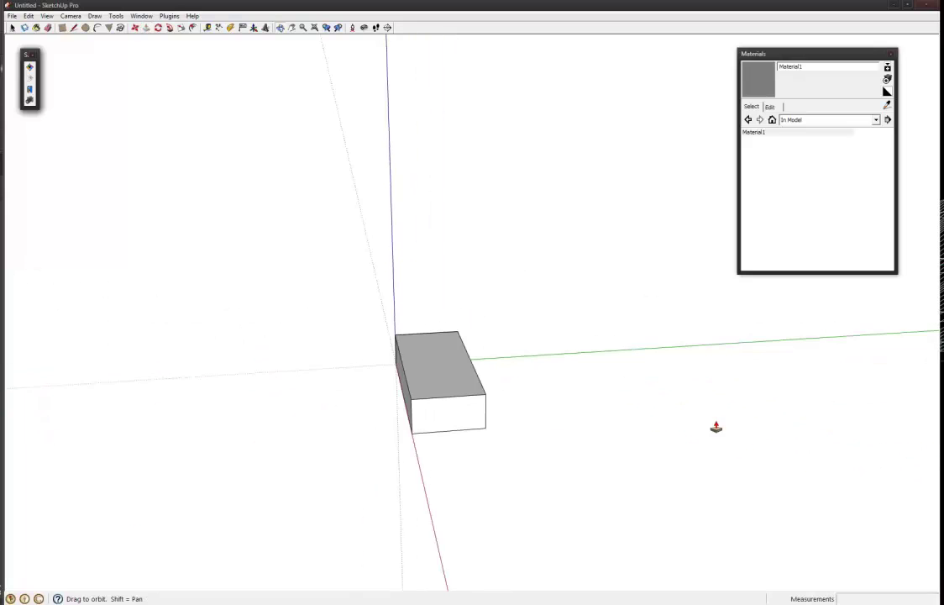
pyautogui.moveTo(430, 396); pyautogui.dragTo(448, 390, button='middle')
pyautogui.click(449, 390)
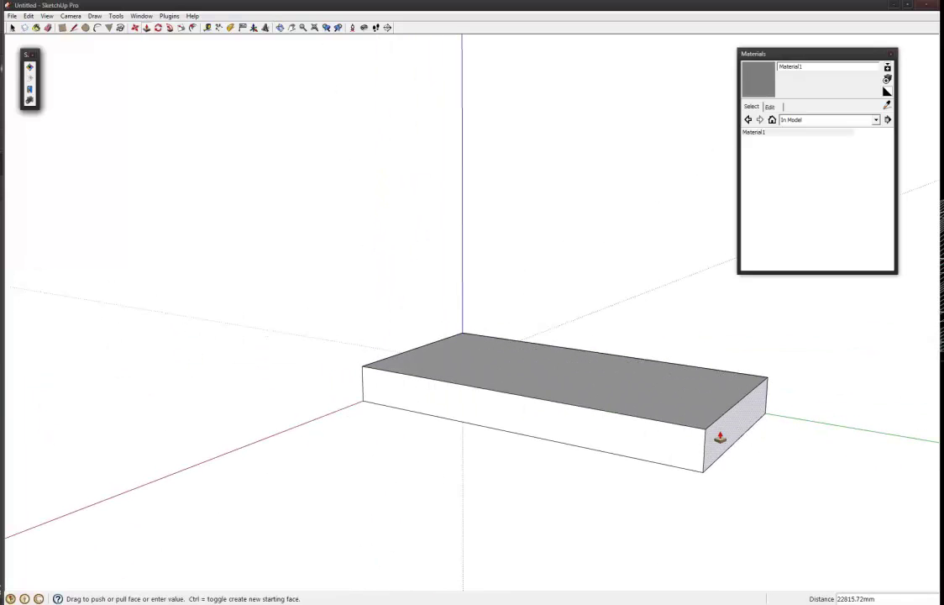
pyautogui.click(778, 447)
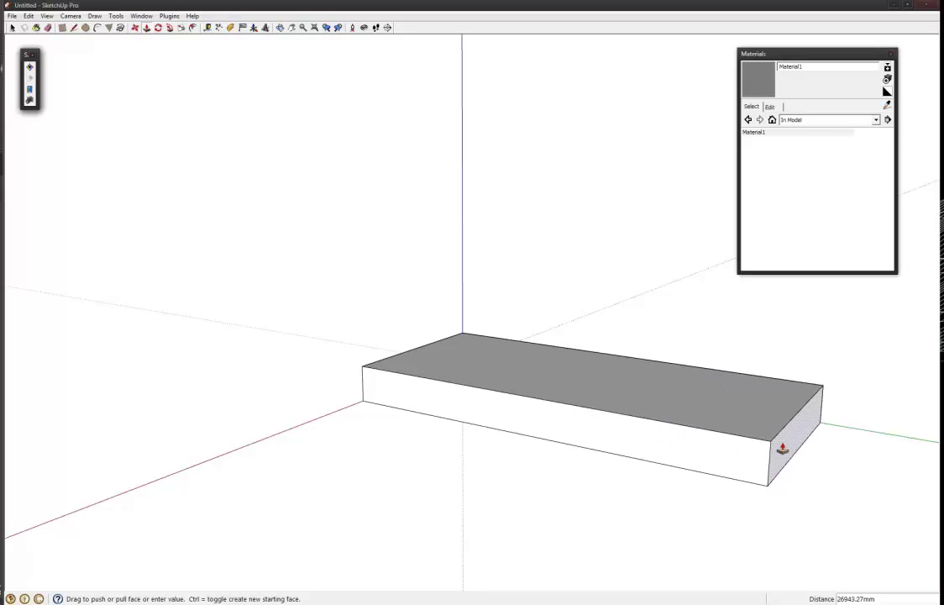
# - Add a narrow strip along one long side of the floor slab and pull its top up into a side wall
pyautogui.moveTo(773, 447); pyautogui.dragTo(498, 438, button='middle')
pyautogui.click(531, 429)
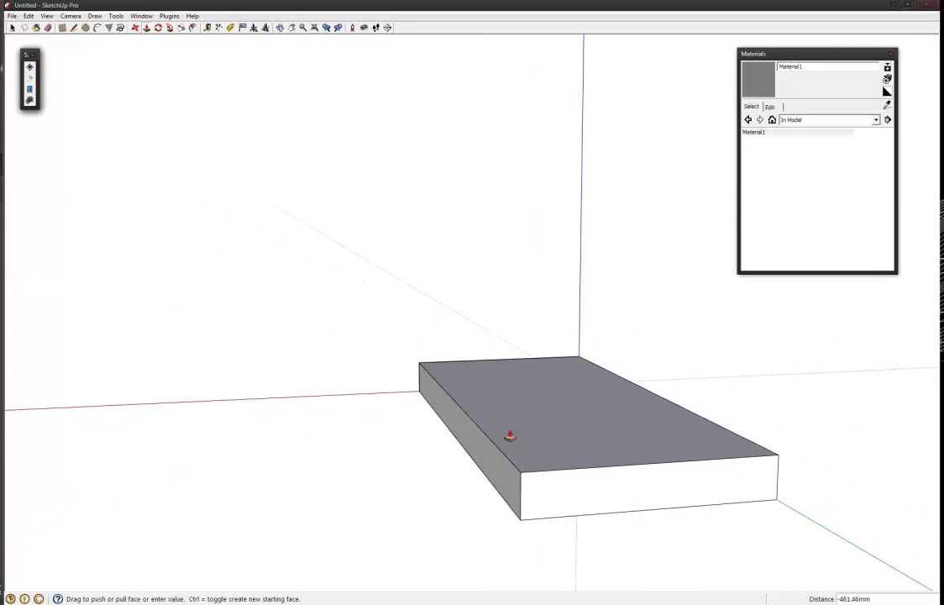
pyautogui.click(581, 471)
pyautogui.moveTo(582, 470); pyautogui.dragTo(456, 468, button='middle')
pyautogui.click(510, 432)
pyautogui.click(492, 433)
pyautogui.click(455, 469)
pyautogui.click(457, 294)
# - Add a cap to the side wall and pull its inner face about 14790 mm across, forming a roof flush with the floor's opposite edge
pyautogui.click(458, 290)
pyautogui.click(461, 278)
pyautogui.moveTo(462, 272); pyautogui.dragTo(432, 261, button='middle')
pyautogui.click(432, 261)
pyautogui.click(660, 289)
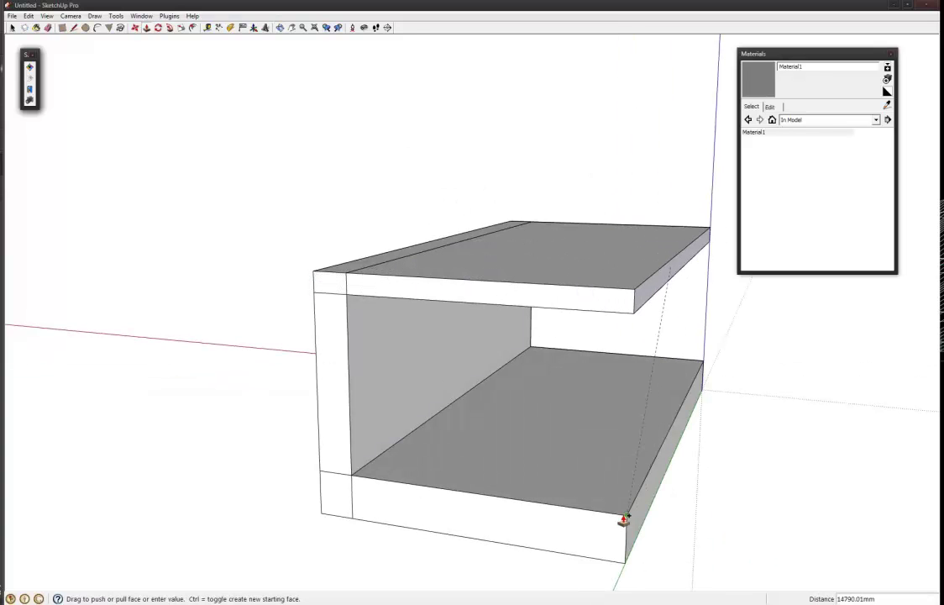
pyautogui.click(642, 313)
# - Extend the roof past the open side and pull the extension's underside about 12262 mm down to the floor's base as the second wall
pyautogui.click(673, 312)
pyautogui.moveTo(673, 312); pyautogui.dragTo(737, 126, button='middle')
pyautogui.click(696, 183)
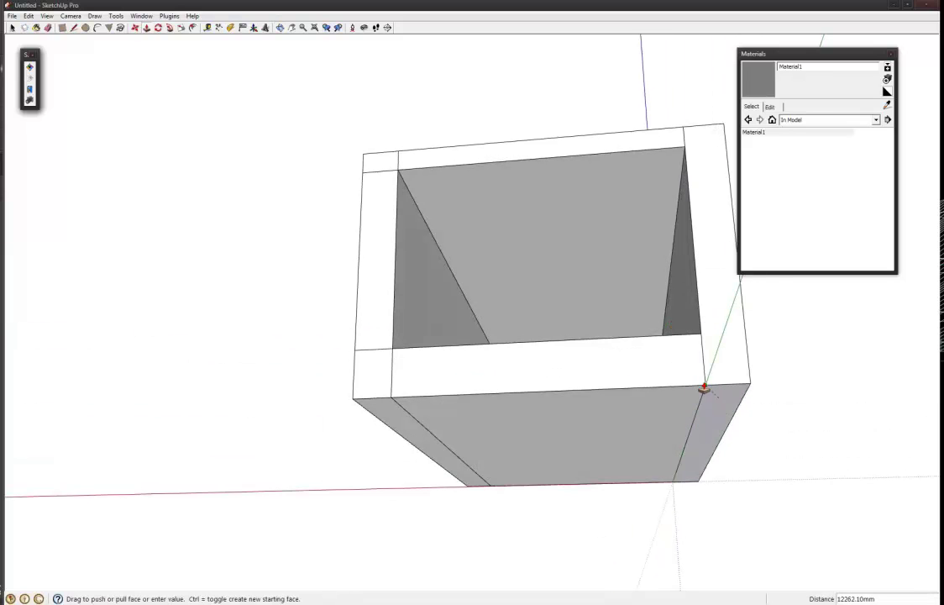
# - Select the geometry at one open end of the tunnel and move it along the green axis to make the tunnel much longer
pyautogui.moveTo(731, 340); pyautogui.dragTo(624, 436, button='middle')
pyautogui.scroll(-8, 626, 394)
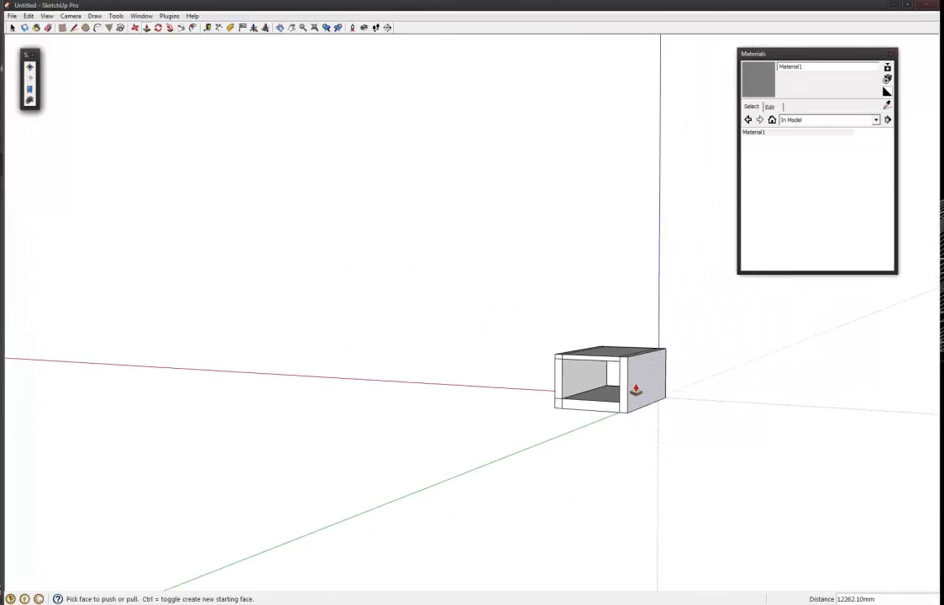
pyautogui.moveTo(641, 391); pyautogui.dragTo(498, 373, button='middle')
pyautogui.press('space')
pyautogui.moveTo(491, 341); pyautogui.dragTo(550, 468)
pyautogui.moveTo(580, 417); pyautogui.dragTo(597, 413, button='middle')
pyautogui.press('m')
pyautogui.click(568, 415)
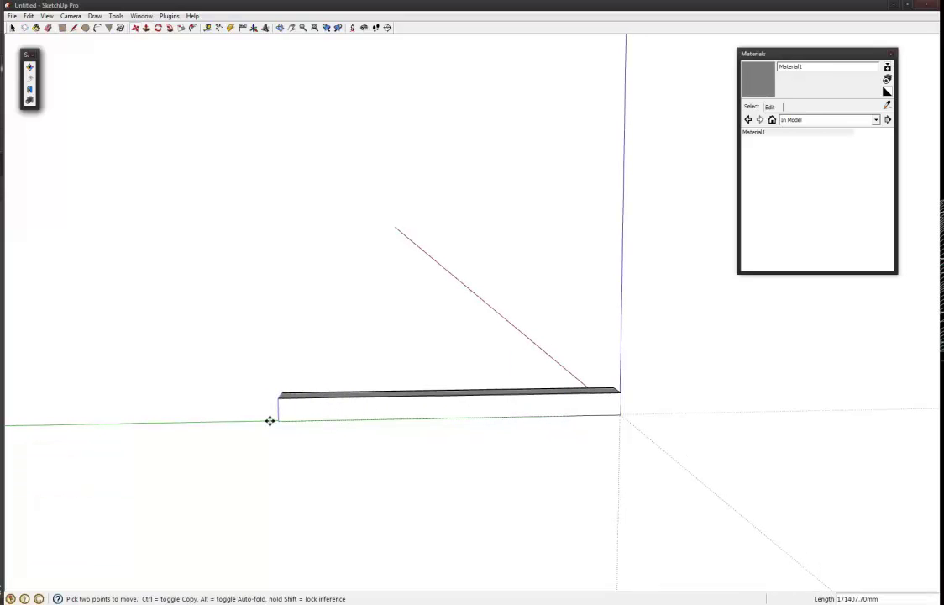
pyautogui.click(217, 424)
# - Push/Pull one side wall's end face about 2400 mm beyond the tunnel's open end
pyautogui.moveTo(216, 423); pyautogui.dragTo(352, 440, button='middle')
pyautogui.press('space')
pyautogui.scroll(2, 241, 478)
pyautogui.scroll(-3, 295, 461)
pyautogui.scroll(3, 289, 477)
pyautogui.moveTo(289, 476); pyautogui.dragTo(350, 389, button='middle')
pyautogui.press('p')
pyautogui.click(339, 392)
pyautogui.click(339, 391)
pyautogui.click(406, 415)
pyautogui.click(394, 415)
pyautogui.moveTo(394, 415); pyautogui.dragTo(480, 455, button='middle')
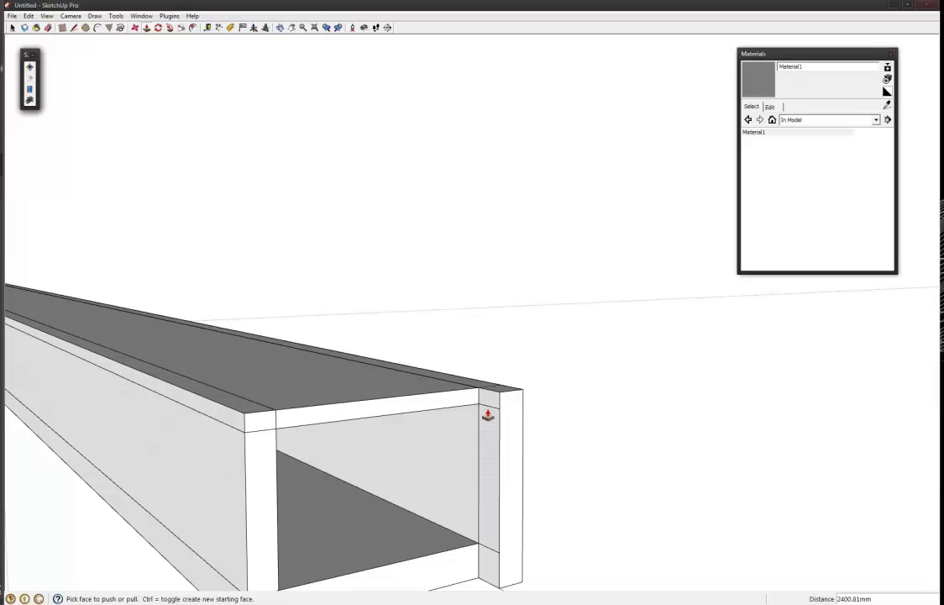
# - Clear the dividing edges on the wall extension's inner face and pull it across to close off that end of the tunnel
pyautogui.press('space')
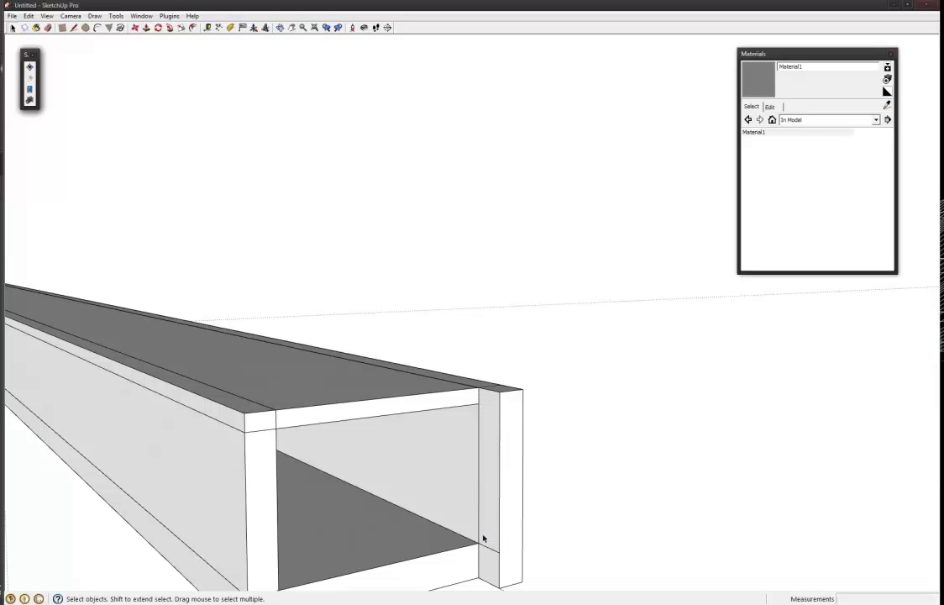
pyautogui.scroll(-3, 491, 551)
pyautogui.press('p')
pyautogui.click(489, 489)
pyautogui.click(344, 447)
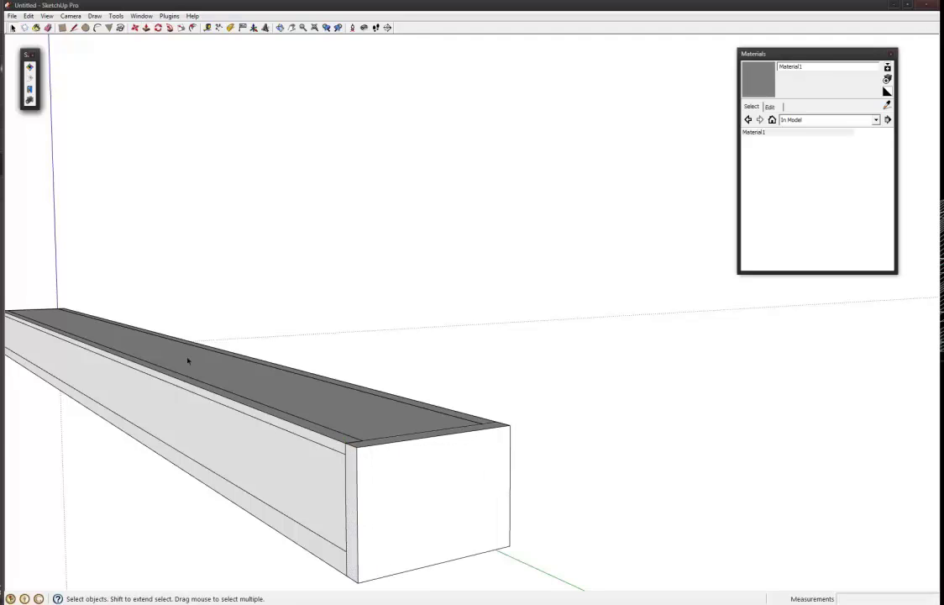
# - Set the SkIndigo render settings to Camera tonemapping instead of Reinhard and close the dialog
pyautogui.press('space')
pyautogui.scroll(5, 144, 339)
pyautogui.moveTo(80, 334); pyautogui.dragTo(249, 494, button='middle')
pyautogui.moveTo(321, 546); pyautogui.dragTo(312, 460, button='middle')
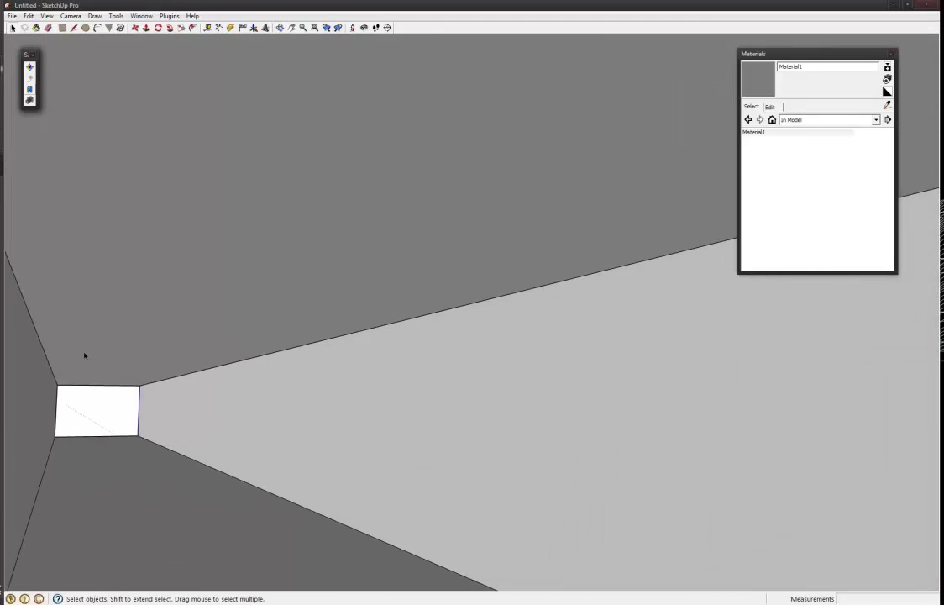
pyautogui.click(28, 100)
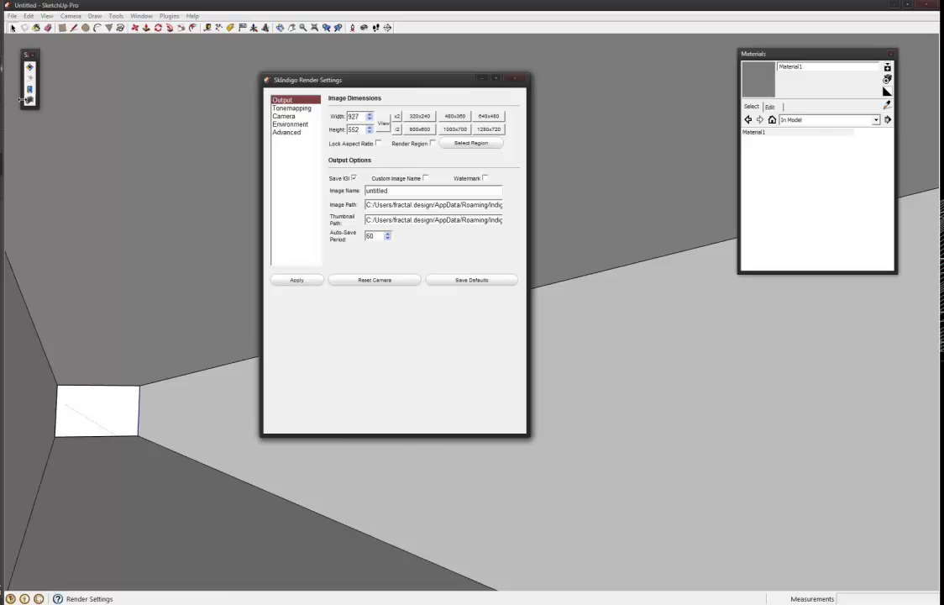
pyautogui.click(284, 117)
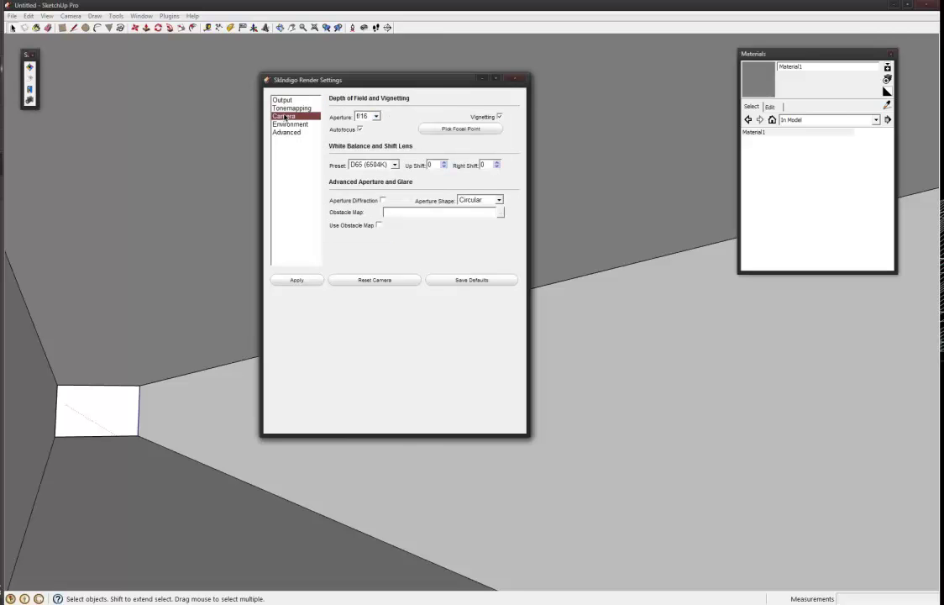
pyautogui.click(289, 108)
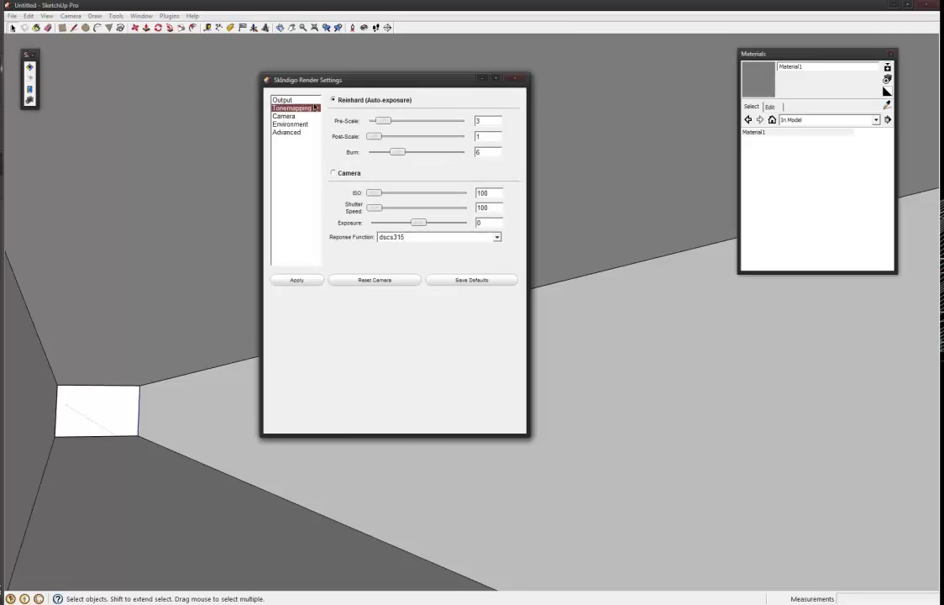
pyautogui.click(333, 173)
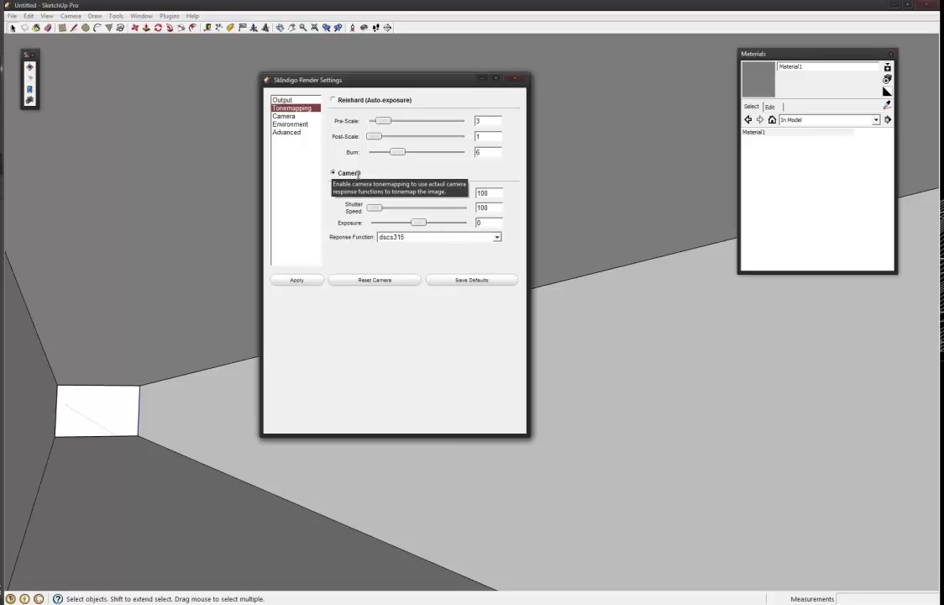
pyautogui.click(515, 79)
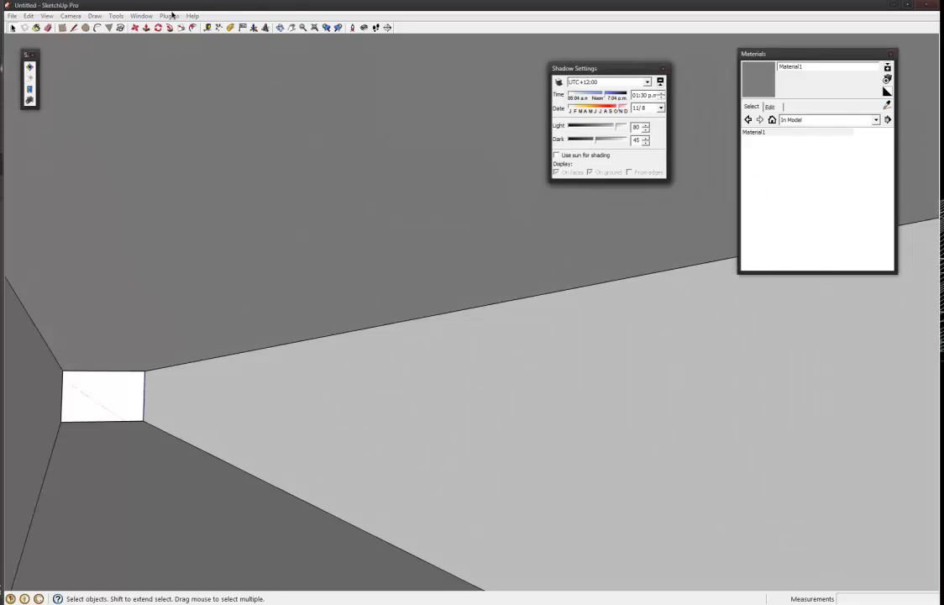
# - Turn on the shadow display and set the shadow time to 12:56 p.m
pyautogui.click(142, 16)
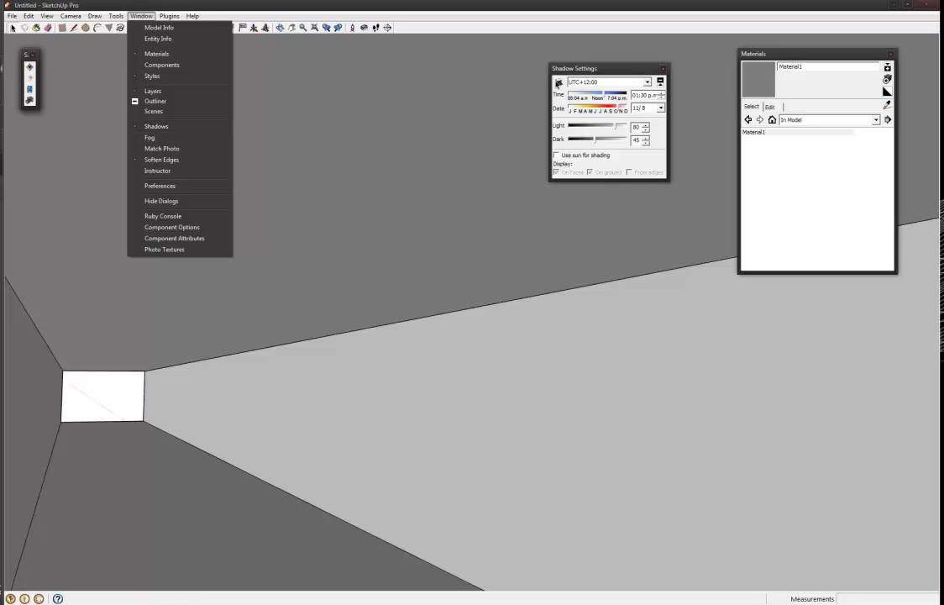
pyautogui.click(558, 83)
pyautogui.click(559, 83)
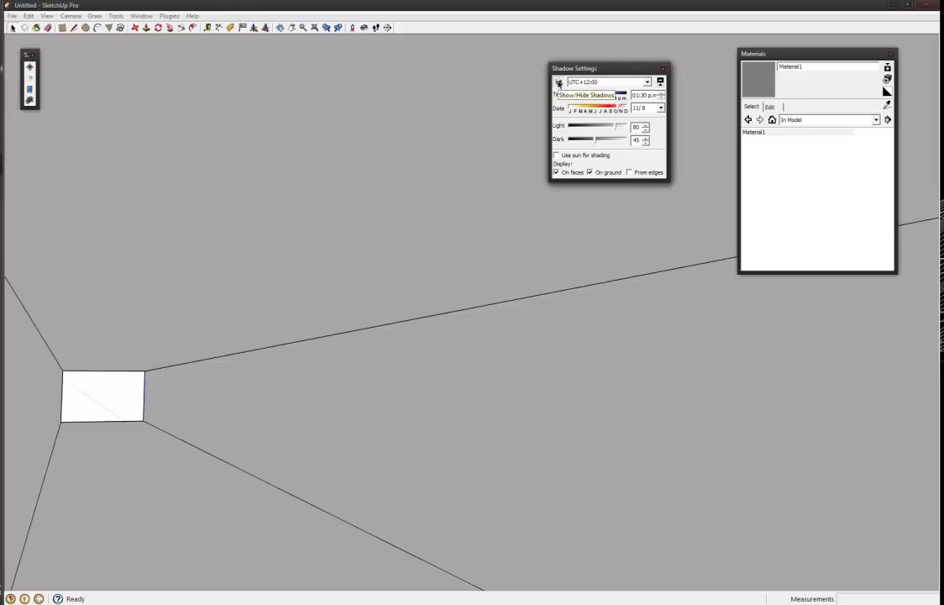
pyautogui.click(559, 83)
pyautogui.click(558, 83)
pyautogui.moveTo(581, 97)
pyautogui.mouseDown()
pyautogui.moveTo(638, 99)
pyautogui.moveTo(608, 103)
pyautogui.mouseUp()
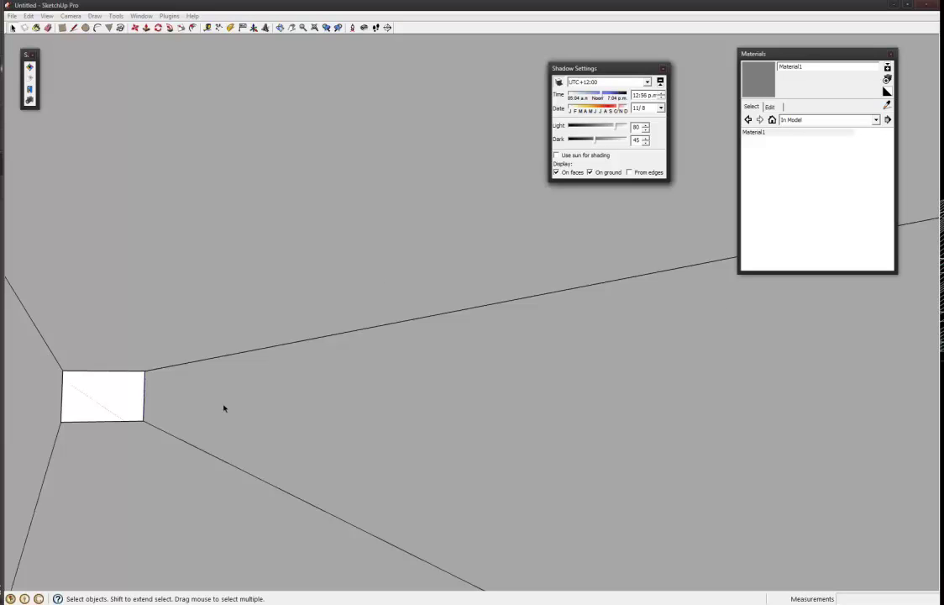
# - Set the shadow time to 02:53 p.m. while checking the tunnel's shadow from outside
pyautogui.scroll(-5, 225, 411)
pyautogui.scroll(-3, 259, 380)
pyautogui.moveTo(247, 427); pyautogui.dragTo(488, 207, button='middle')
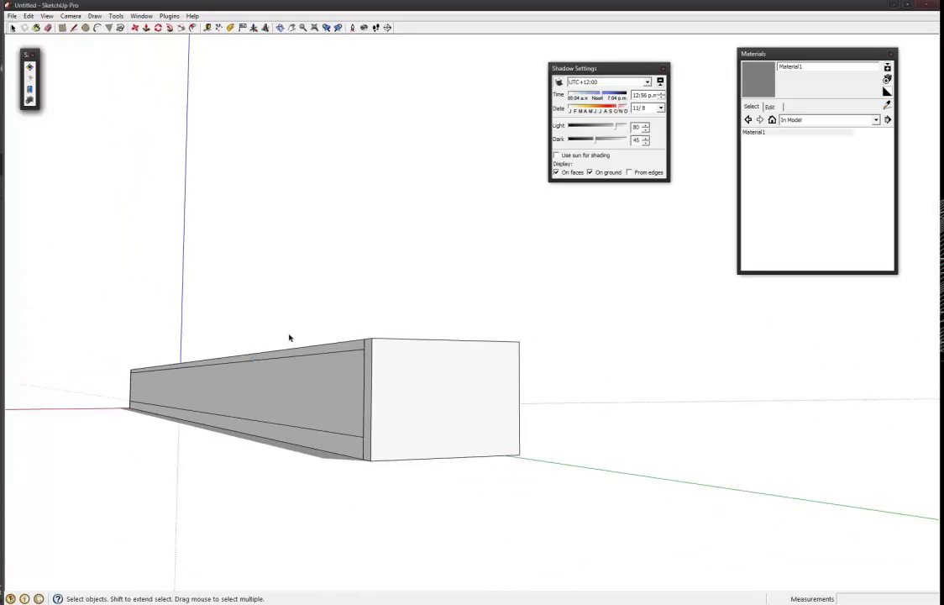
pyautogui.moveTo(601, 100)
pyautogui.mouseDown()
pyautogui.moveTo(630, 96)
pyautogui.moveTo(609, 98)
pyautogui.mouseUp()
# - Select the whole tunnel and rotate it about its corner near the origin until it runs along the red axis
pyautogui.moveTo(181, 396); pyautogui.dragTo(609, 413, button='middle')
pyautogui.scroll(-3, 209, 426)
pyautogui.moveTo(208, 426); pyautogui.dragTo(584, 409, button='middle')
pyautogui.scroll(-3, 510, 448)
pyautogui.moveTo(510, 448); pyautogui.dragTo(377, 493, button='middle')
pyautogui.tripleClick(377, 493)
pyautogui.scroll(-2, 365, 453)
pyautogui.scroll(-1, 365, 453)
pyautogui.press('q')
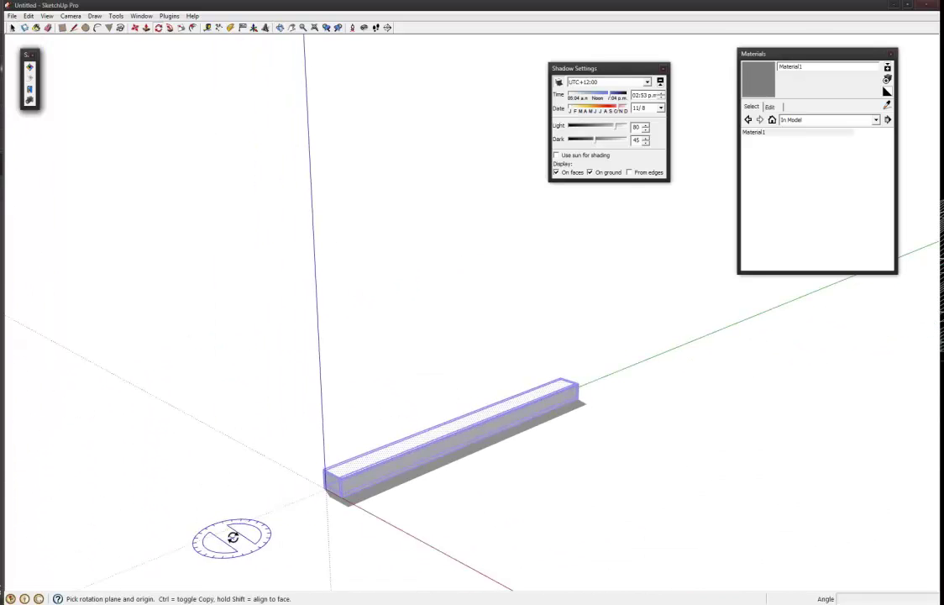
pyautogui.click(335, 487)
pyautogui.click(405, 447)
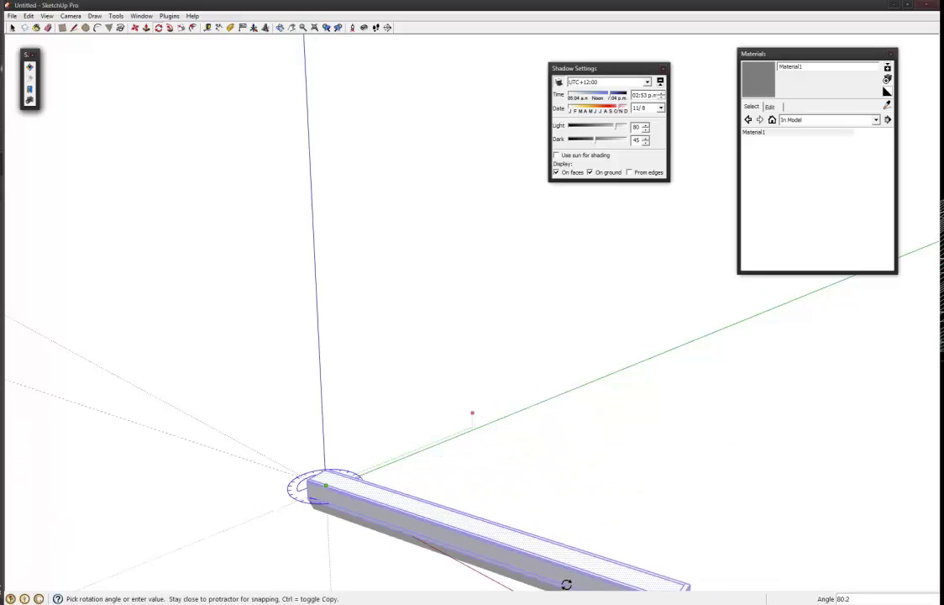
pyautogui.click(480, 572)
pyautogui.press('space')
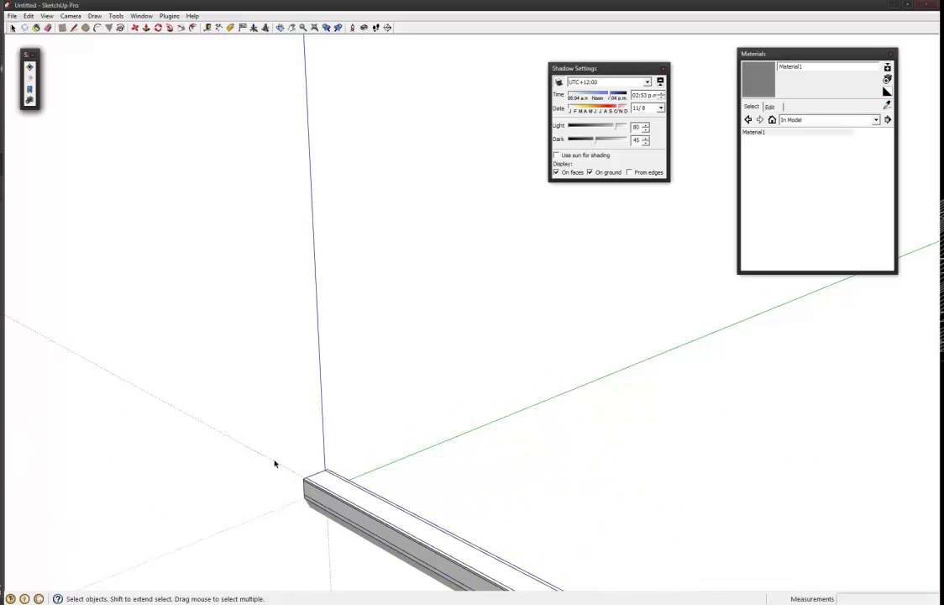
# - Frame the inside of the rotated tunnel facing its opening and shift the Shadow Settings window aside, keeping shadows on
pyautogui.moveTo(274, 462); pyautogui.dragTo(286, 431, button='middle')
pyautogui.keyDown('shift'); pyautogui.moveTo(340, 519); pyautogui.dragTo(385, 471, button='middle'); pyautogui.keyUp('shift')
pyautogui.scroll(-1, 363, 462)
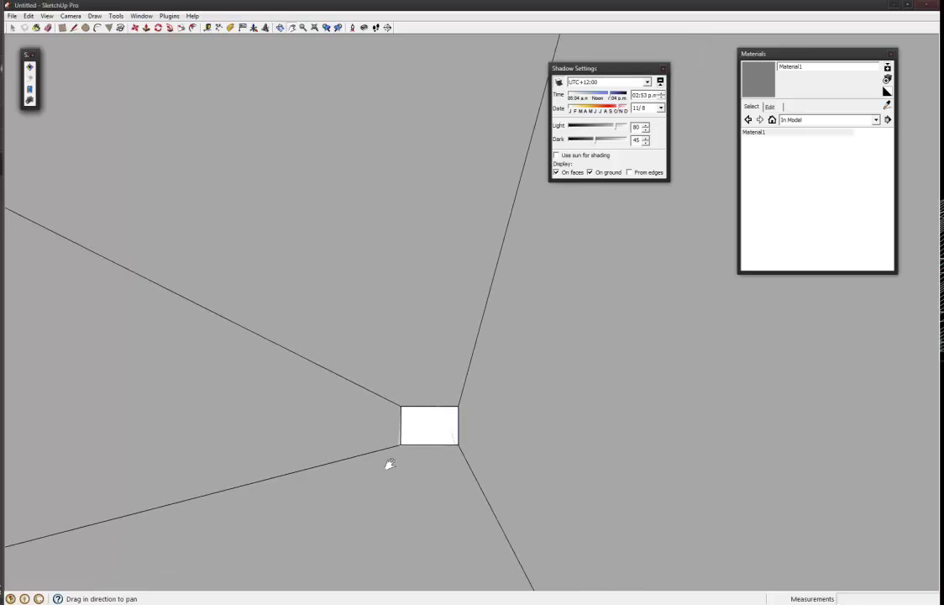
pyautogui.click(558, 82)
pyautogui.moveTo(558, 83); pyautogui.dragTo(609, 60)
pyautogui.click(610, 61)
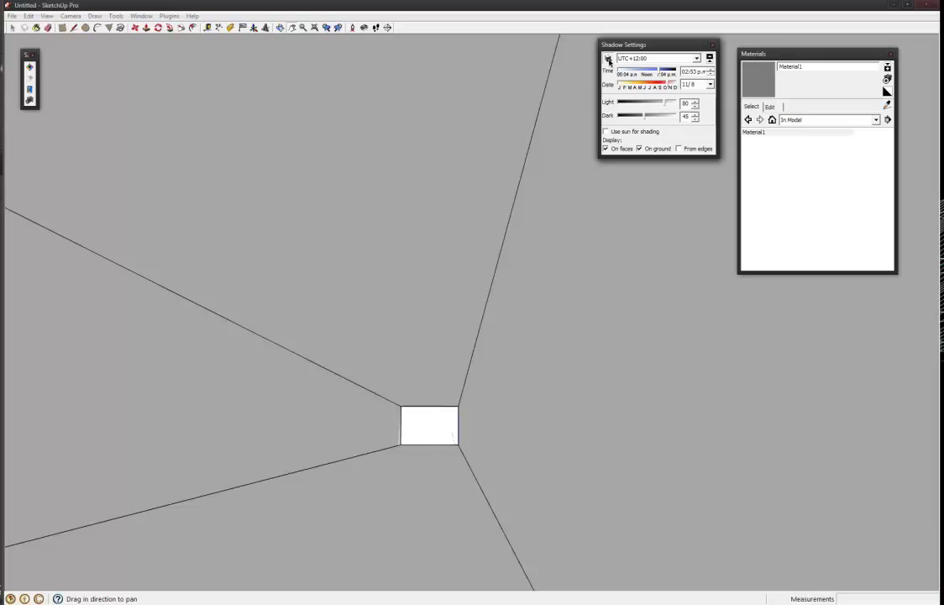
pyautogui.moveTo(285, 161)
pyautogui.mouseDown(button='middle')
pyautogui.moveTo(297, 167)
pyautogui.moveTo(285, 164)
pyautogui.mouseUp(button='middle')
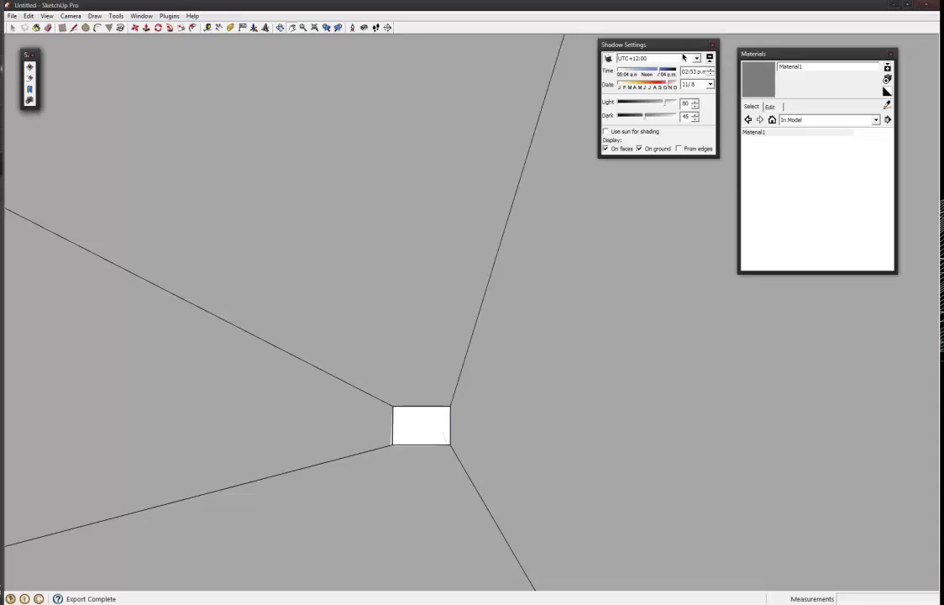
# - Turn off the shadow display for the tunnel interior view
pyautogui.moveTo(651, 48); pyautogui.dragTo(662, 48)
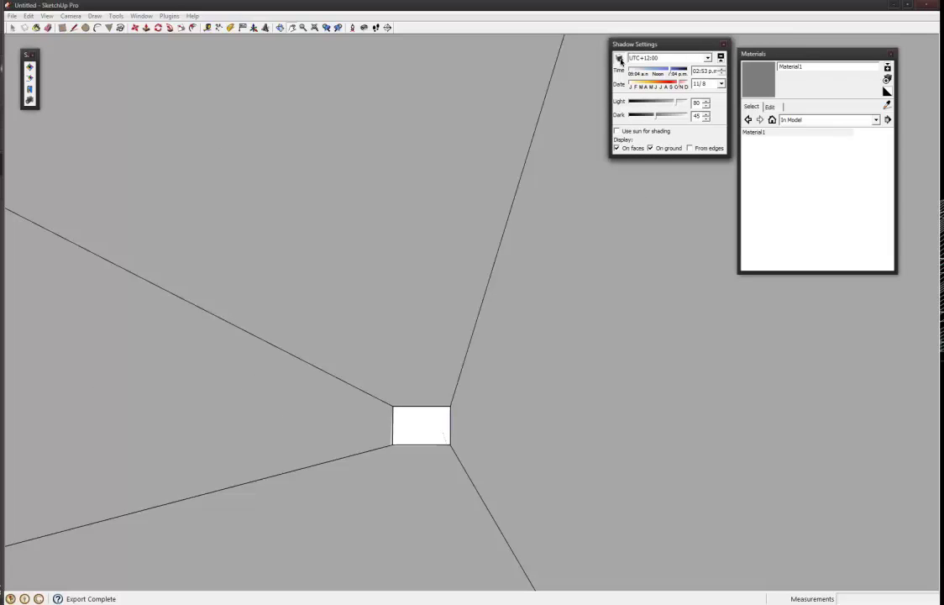
pyautogui.click(619, 59)
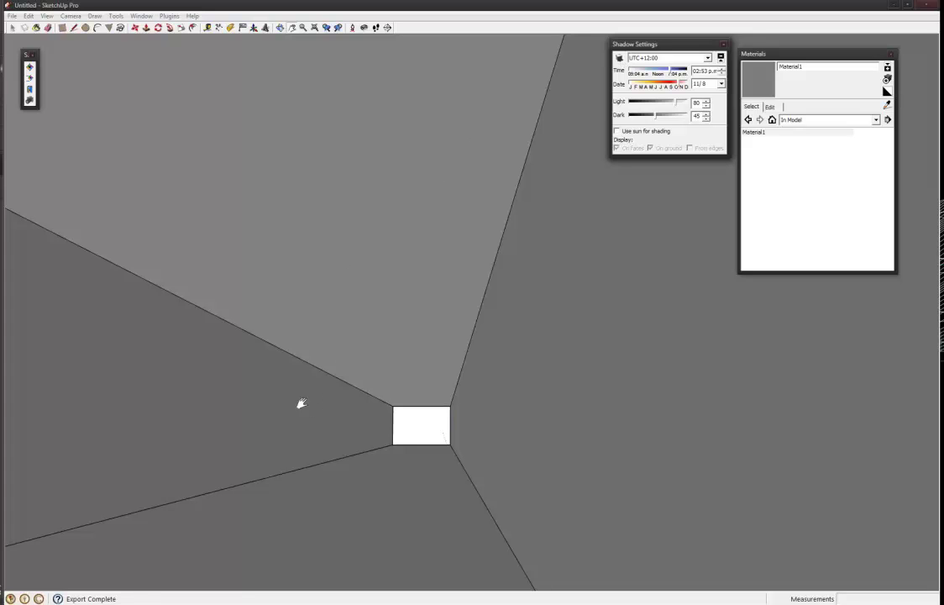
pyautogui.moveTo(292, 416); pyautogui.dragTo(294, 416)
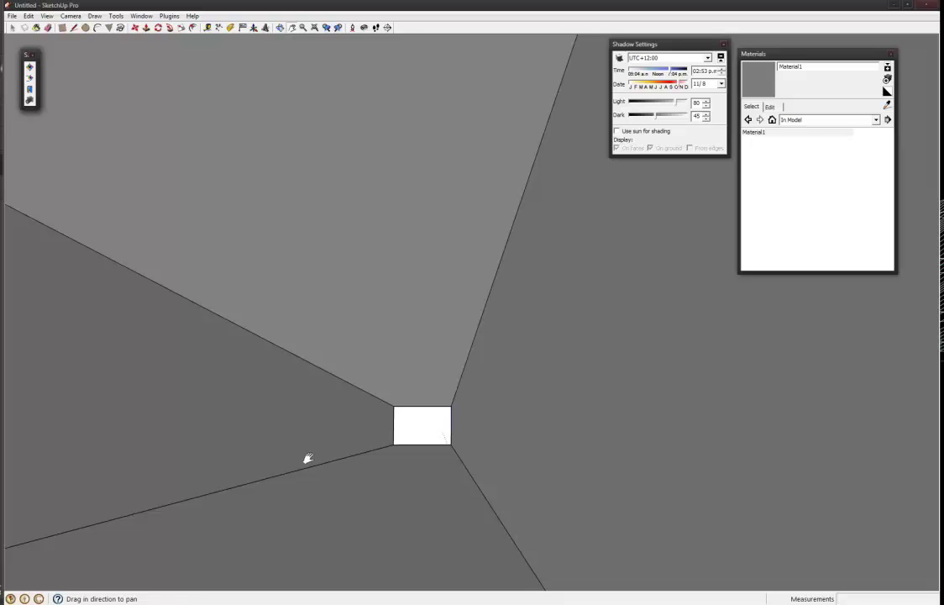
pyautogui.press('space')
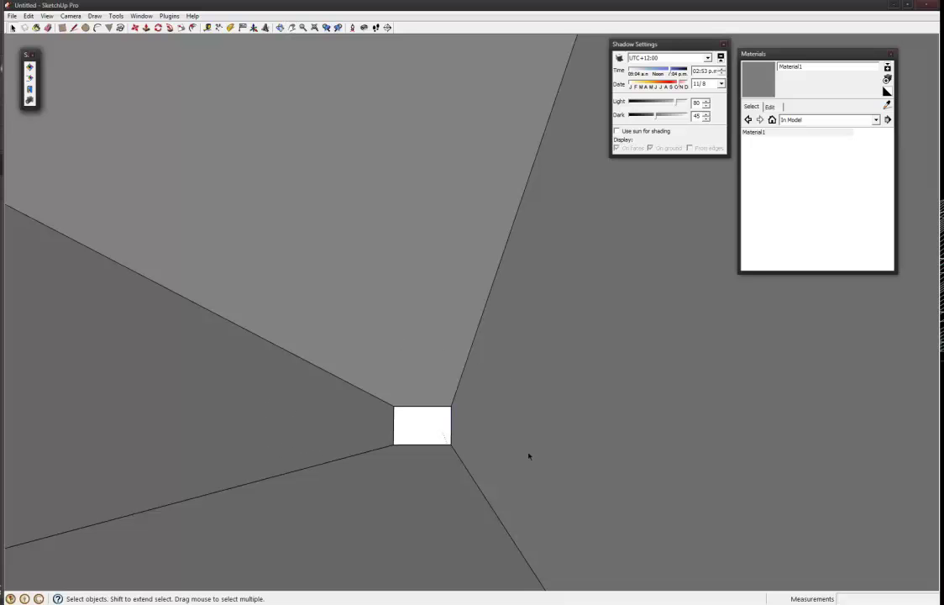
# - Make the whole tunnel a component and lock it
pyautogui.tripleClick(233, 384)
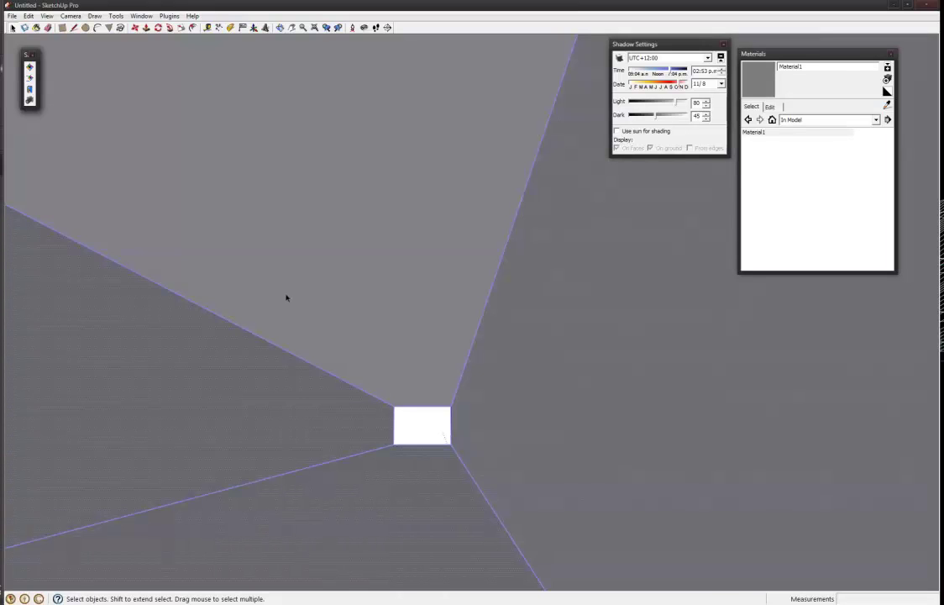
pyautogui.press('g')
pyautogui.press('Return')
pyautogui.rightClick(199, 320)
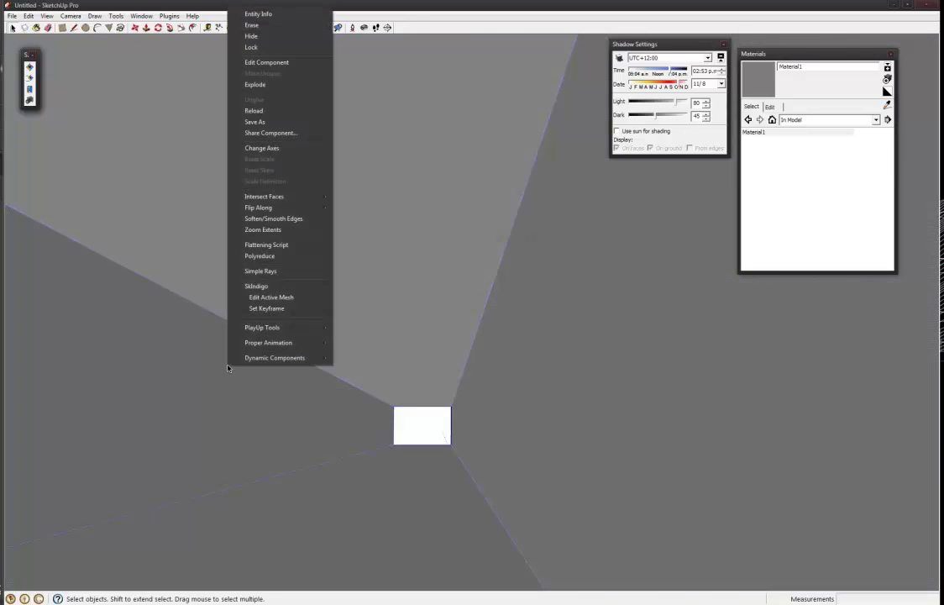
pyautogui.rightClick(178, 367)
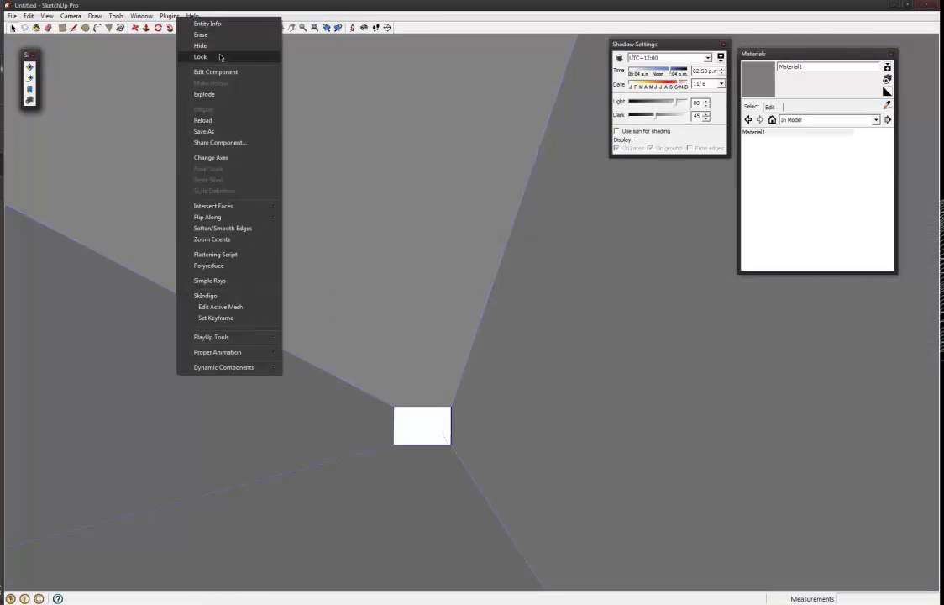
pyautogui.click(200, 57)
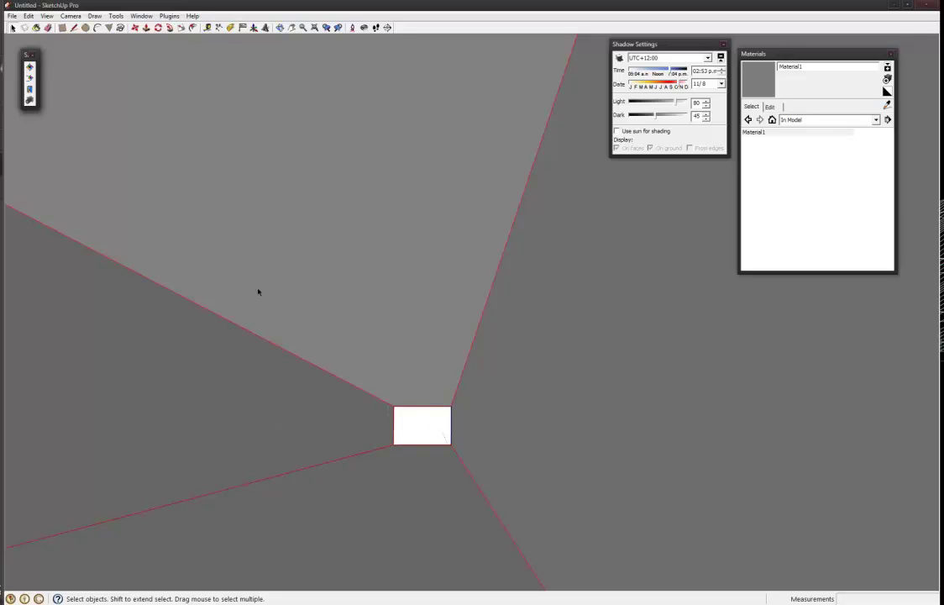
pyautogui.click(400, 437)
# - Draw a 1000 by 1000 mm square on the tunnel floor near the long side wall
pyautogui.press('d')
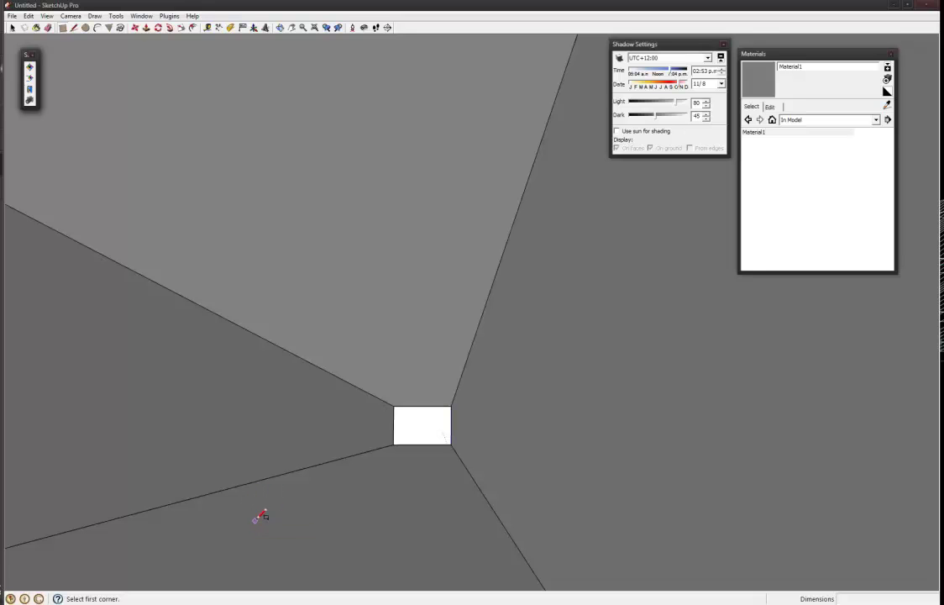
pyautogui.click(256, 518)
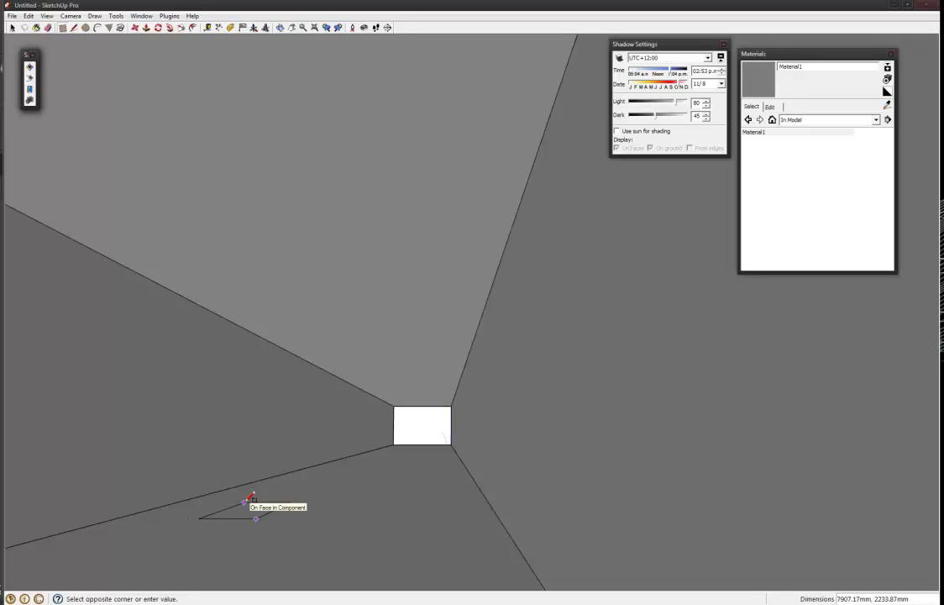
pyautogui.write('1000,1000')
pyautogui.press('Return')
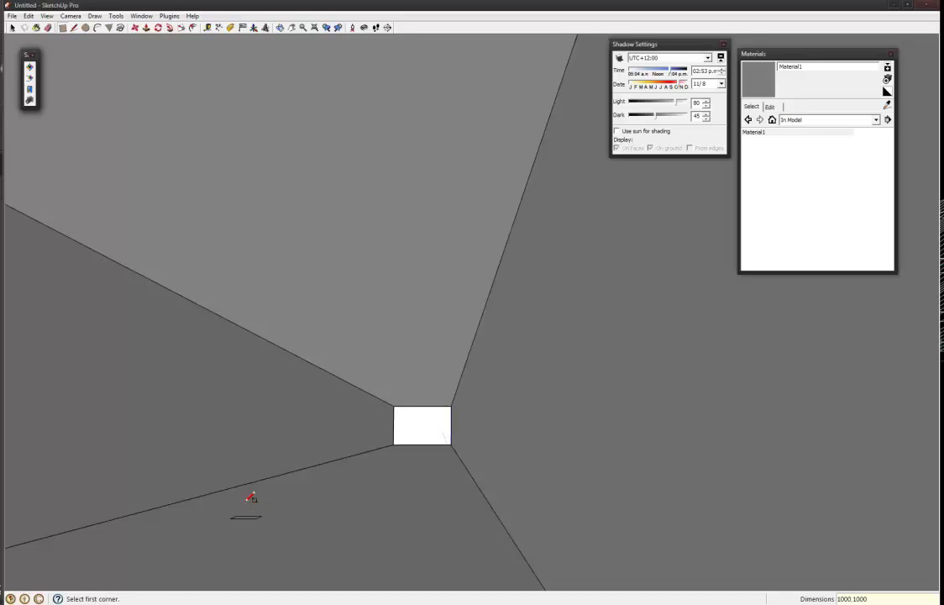
# - Push/Pull the floor square up 1000 mm to form a cube
pyautogui.scroll(1, 254, 536)
pyautogui.scroll(3, 255, 536)
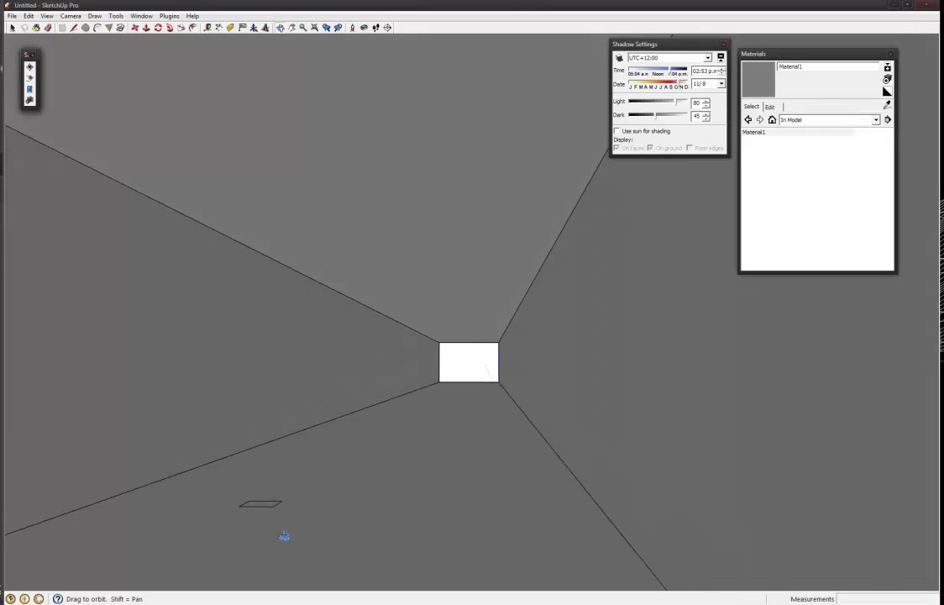
pyautogui.press('p')
pyautogui.click(267, 508)
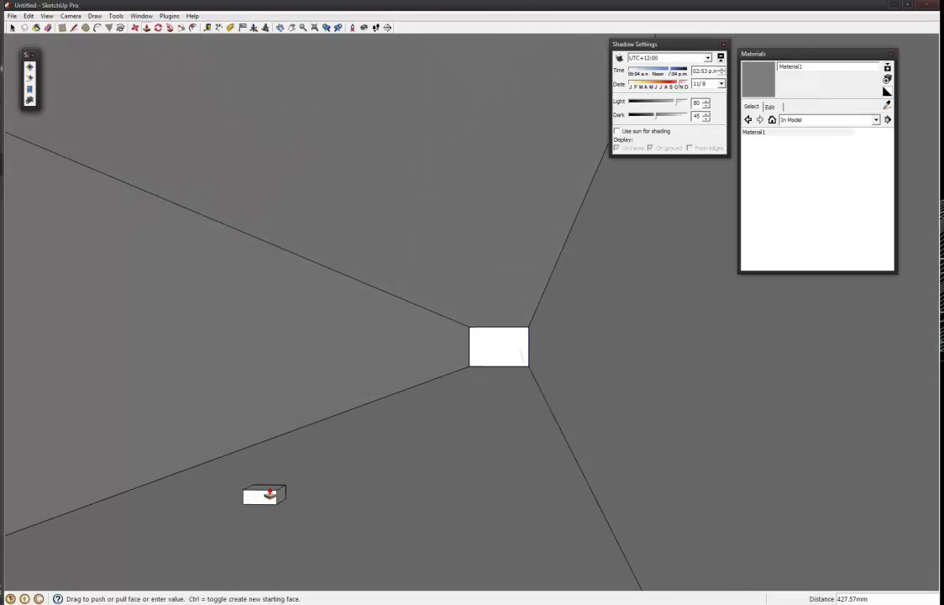
pyautogui.write('1000')
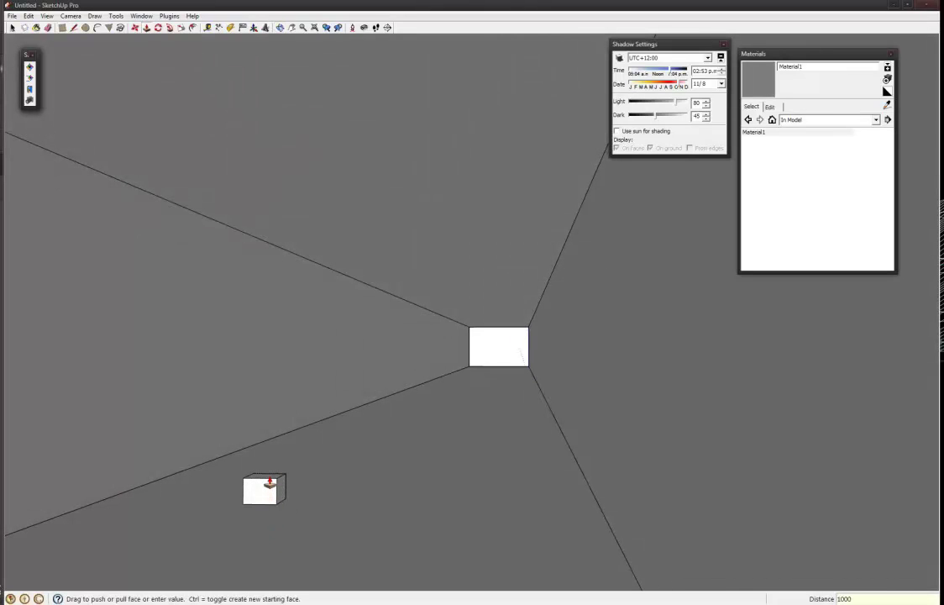
pyautogui.press('Return')
# - Select the whole cube and move it straight up along the blue axis by about 4800 mm
pyautogui.press('space')
pyautogui.tripleClick(268, 487)
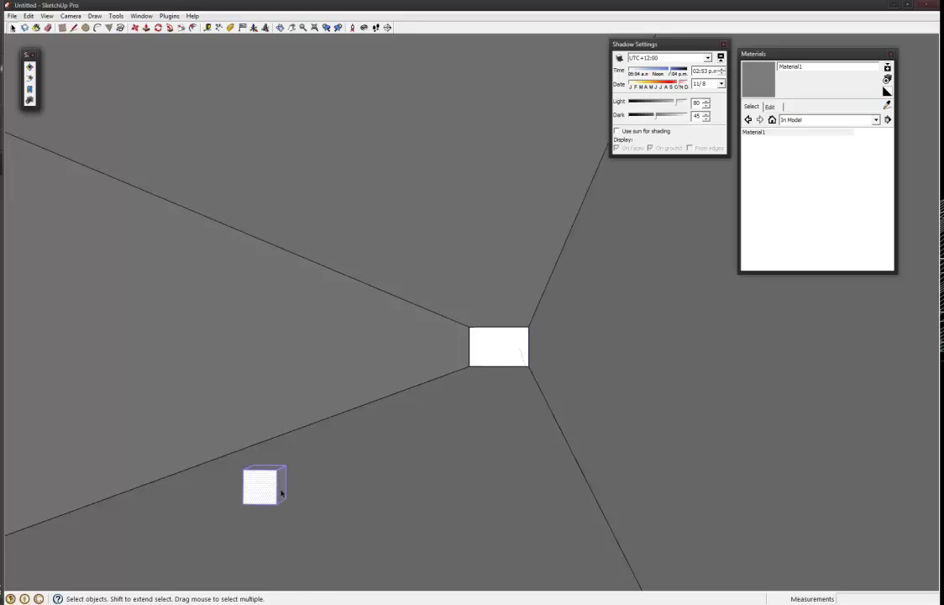
pyautogui.press('m')
pyautogui.click(305, 494)
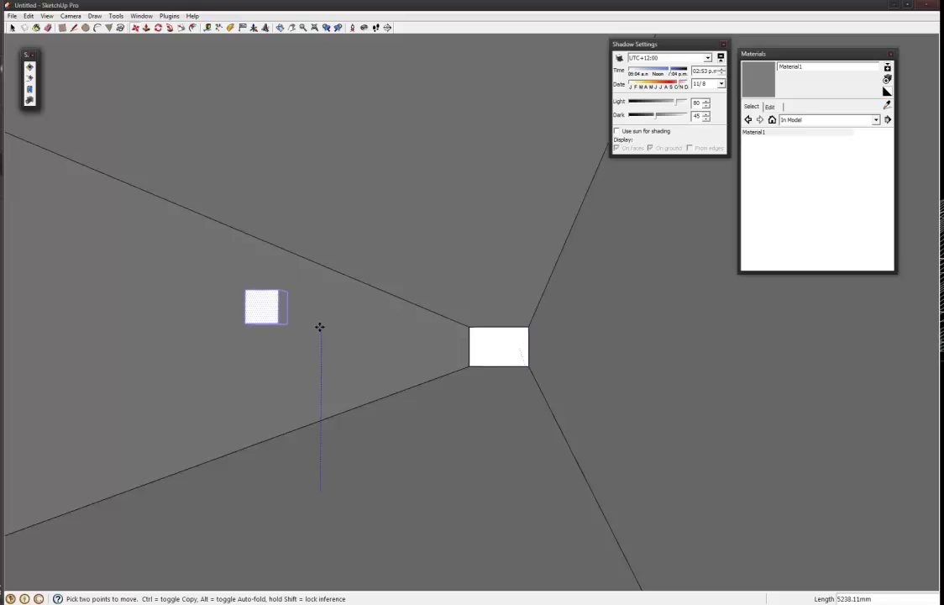
pyautogui.click(318, 339)
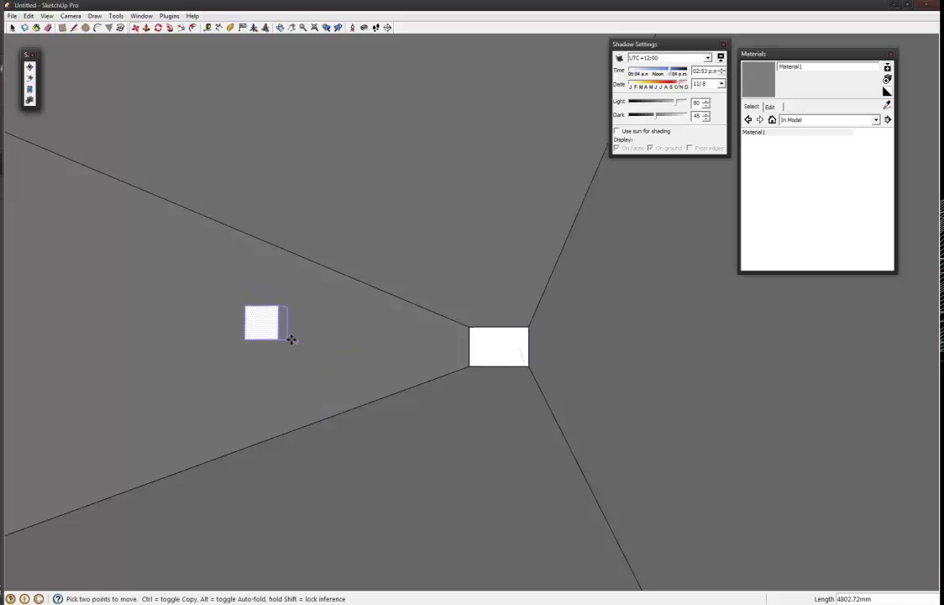
pyautogui.moveTo(273, 322); pyautogui.dragTo(270, 320, button='middle')
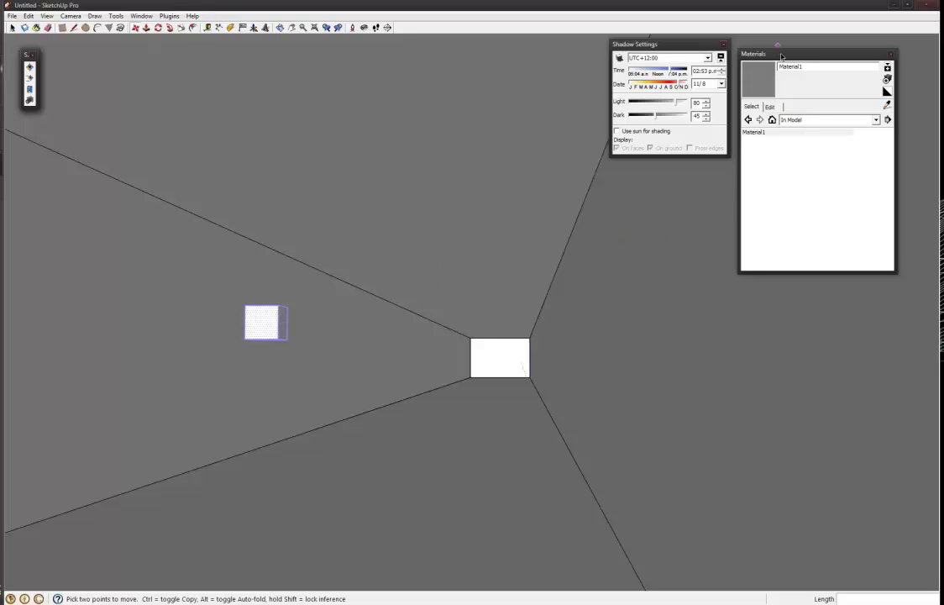
# - Create a yellow material named Lights1 with hue 53 and saturation 100, and paint the selected cube with it
pyautogui.moveTo(788, 58); pyautogui.dragTo(798, 50)
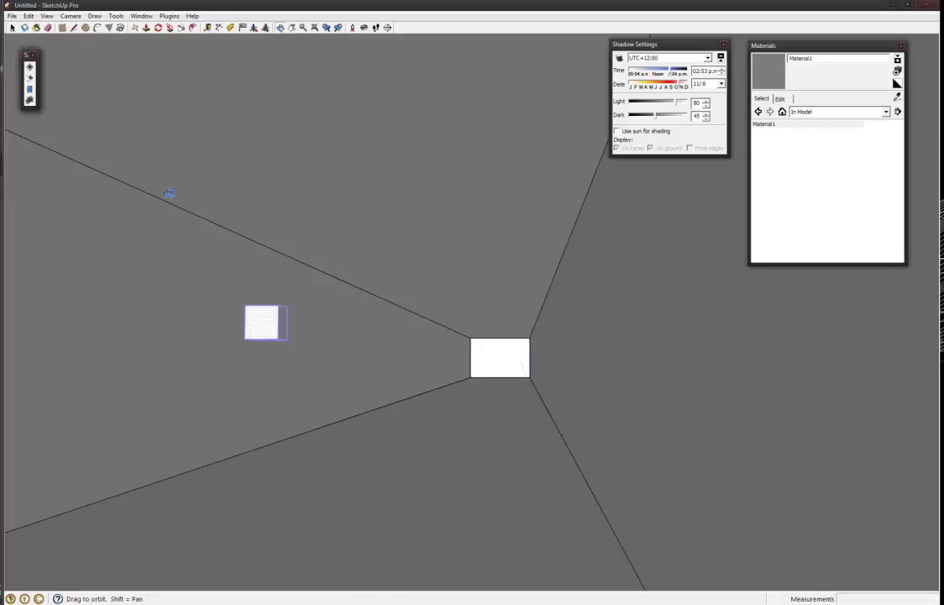
pyautogui.press('b')
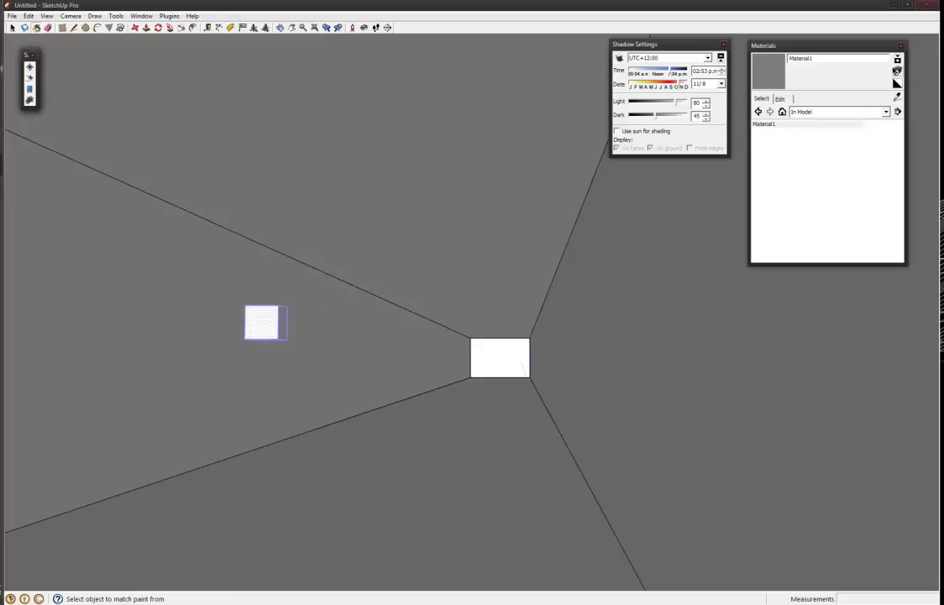
pyautogui.click(897, 71)
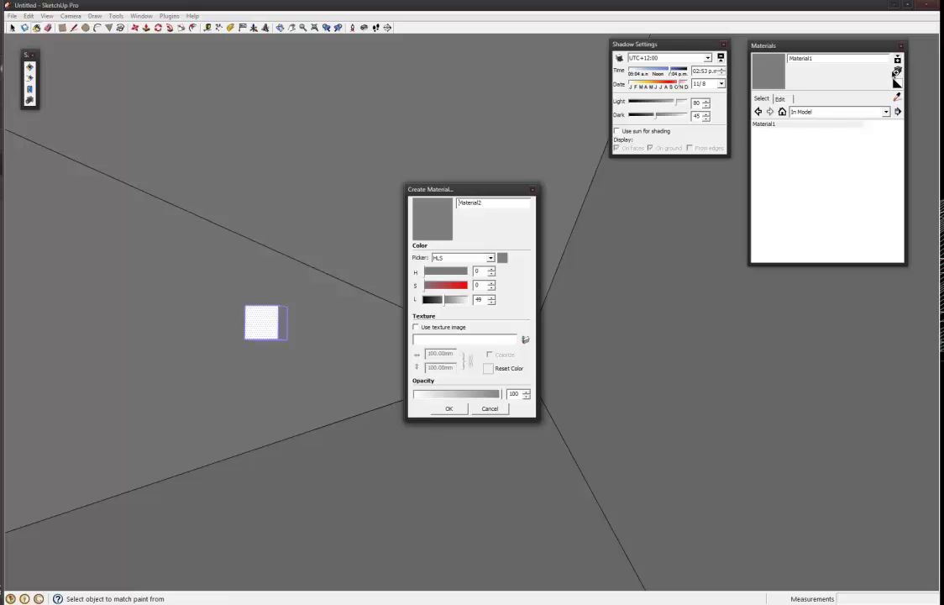
pyautogui.write('Lights2')
pyautogui.moveTo(440, 282)
pyautogui.mouseDown()
pyautogui.moveTo(460, 286)
pyautogui.moveTo(431, 275)
pyautogui.mouseUp()
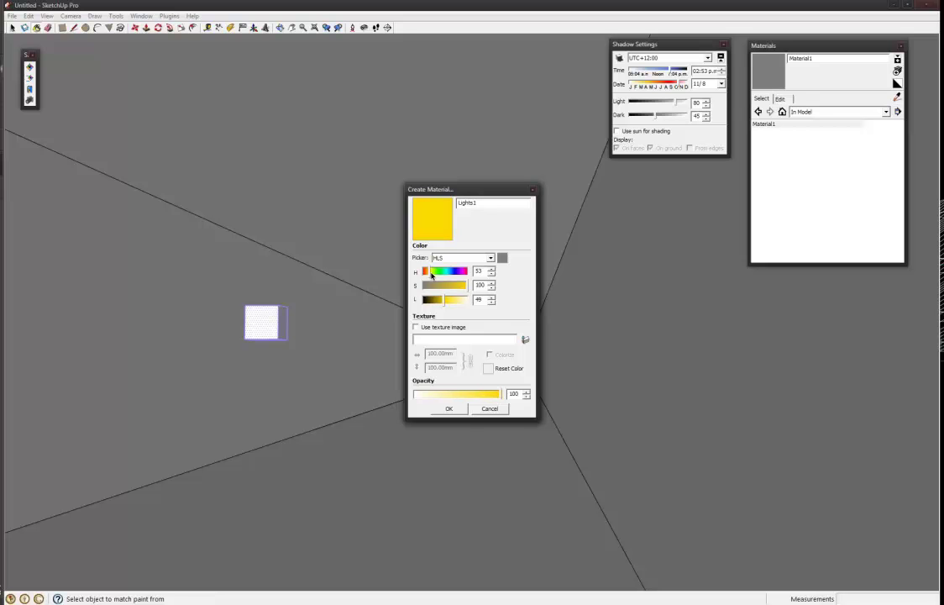
pyautogui.click(450, 409)
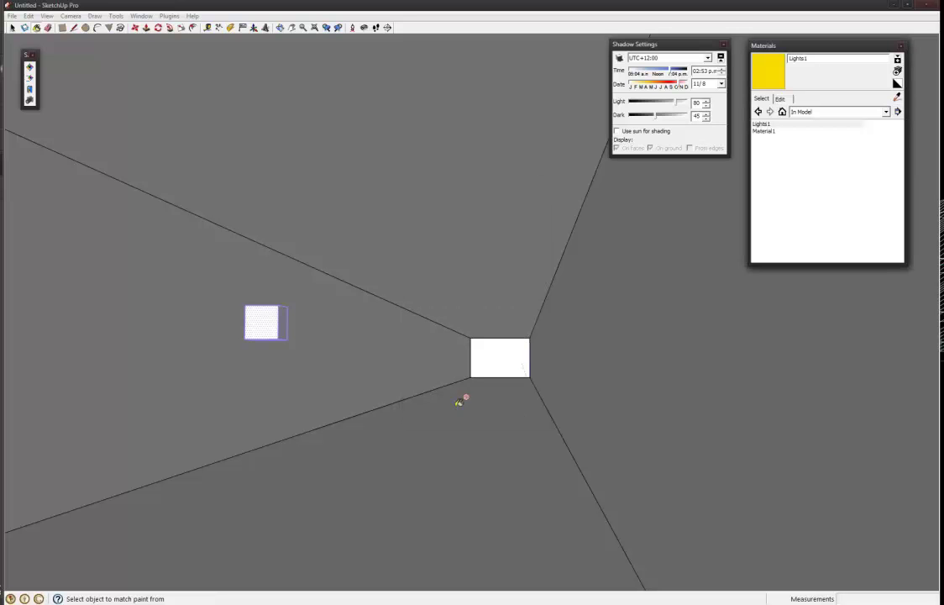
pyautogui.click(269, 322)
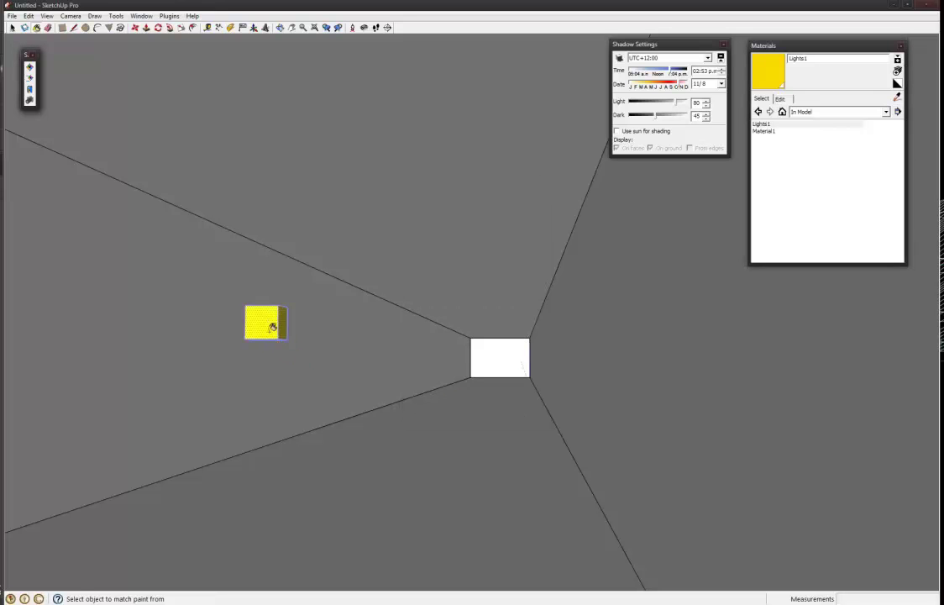
# - Open the emitter attributes of Lights1 in the SkIndigo Material Editor and review the available emission layers
pyautogui.moveTo(270, 323); pyautogui.dragTo(280, 320, button='middle')
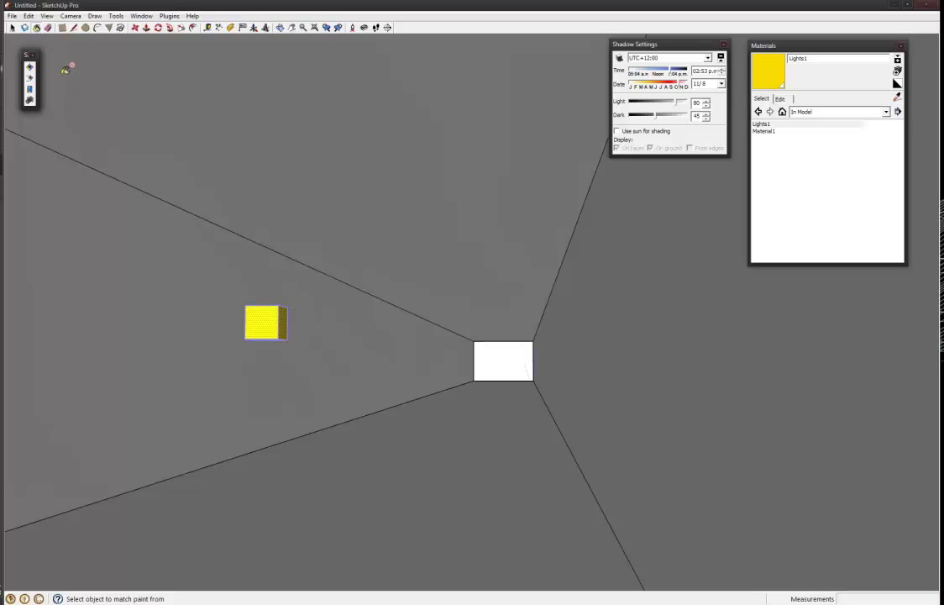
pyautogui.click(29, 91)
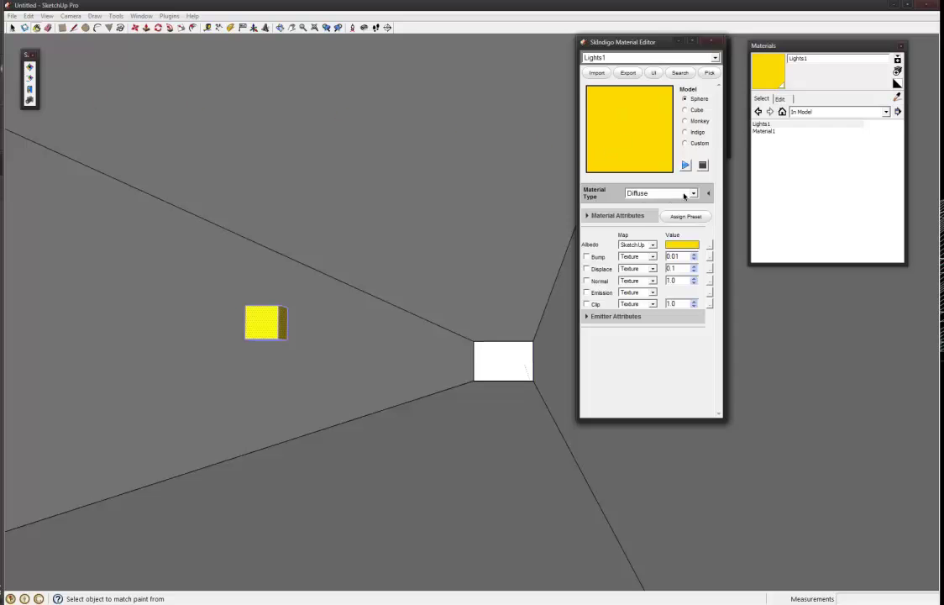
pyautogui.click(599, 316)
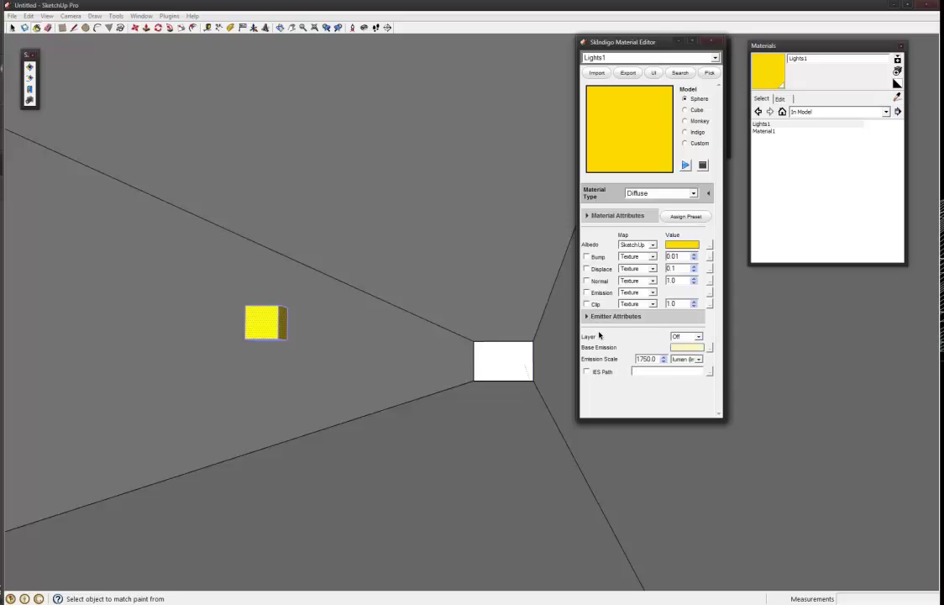
pyautogui.moveTo(605, 340)
pyautogui.moveTo(265, 318)
pyautogui.mouseDown(button='middle')
pyautogui.moveTo(260, 329)
pyautogui.moveTo(261, 320)
pyautogui.mouseUp(button='middle')
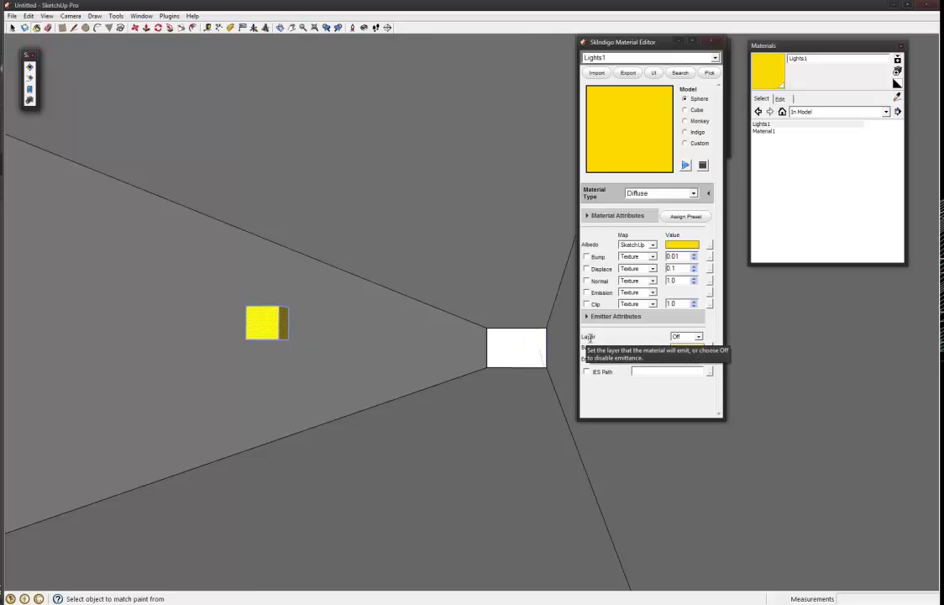
pyautogui.click(692, 338)
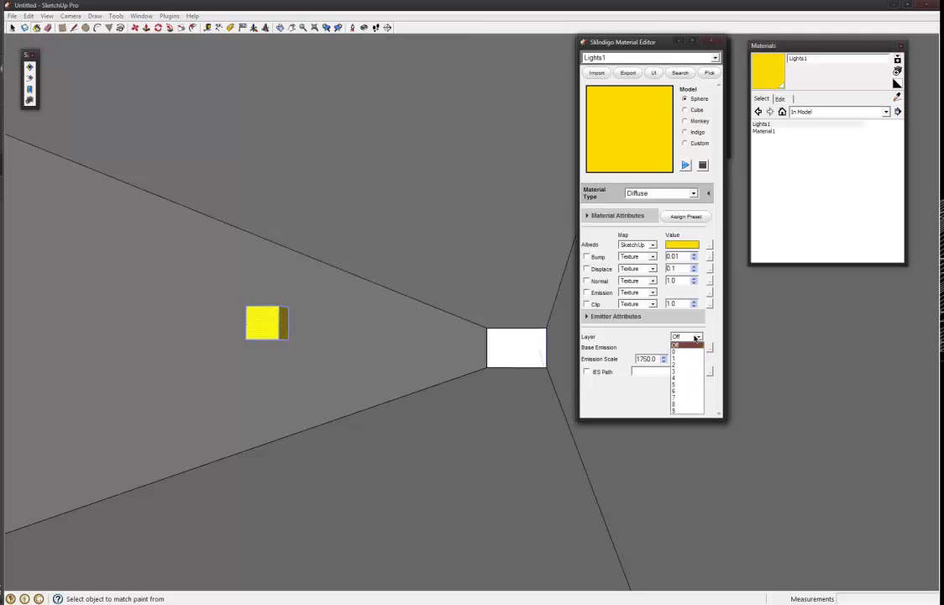
pyautogui.click(695, 338)
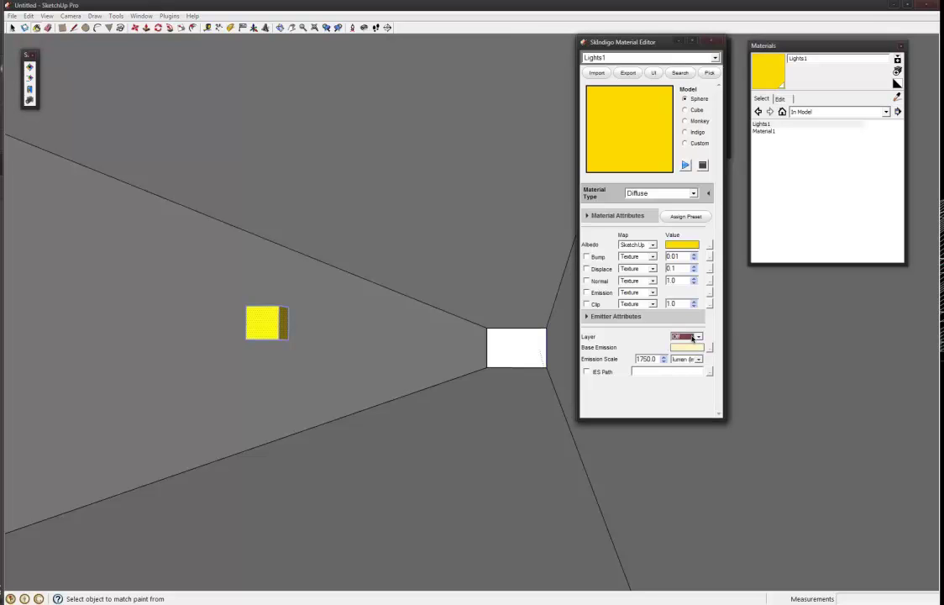
pyautogui.click(692, 338)
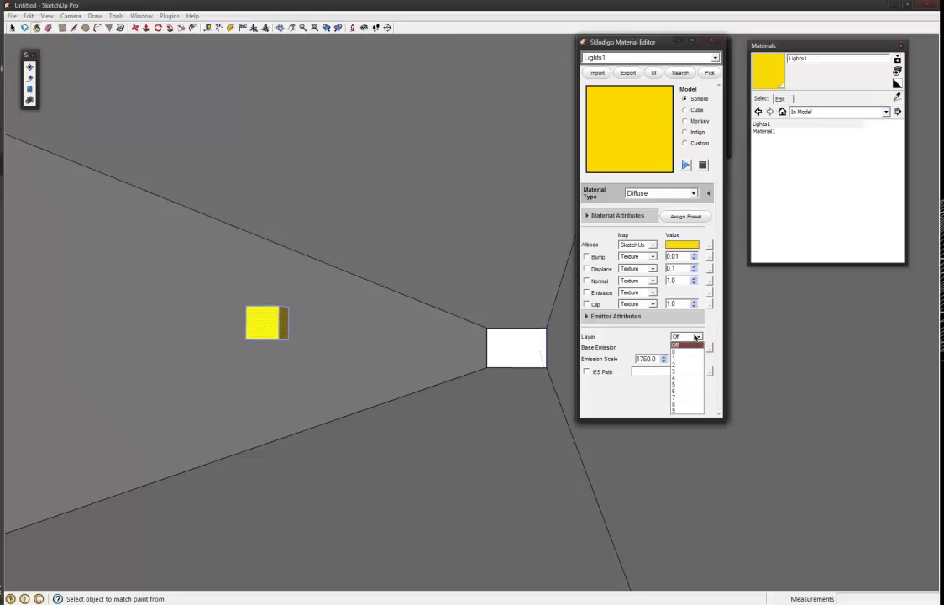
pyautogui.click(696, 338)
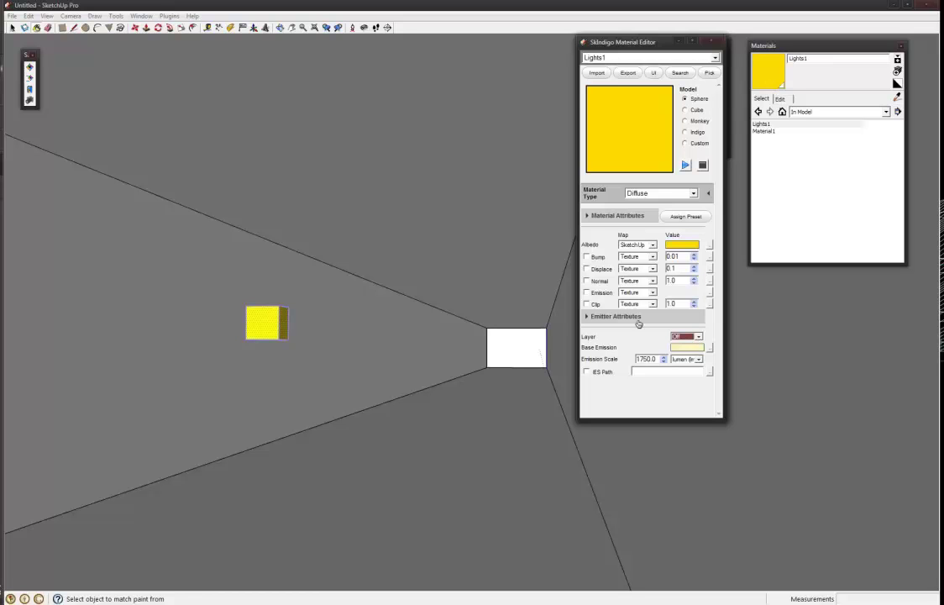
# - Check the sun and sky layer assignments in the SkIndigo environment render settings
pyautogui.click(28, 101)
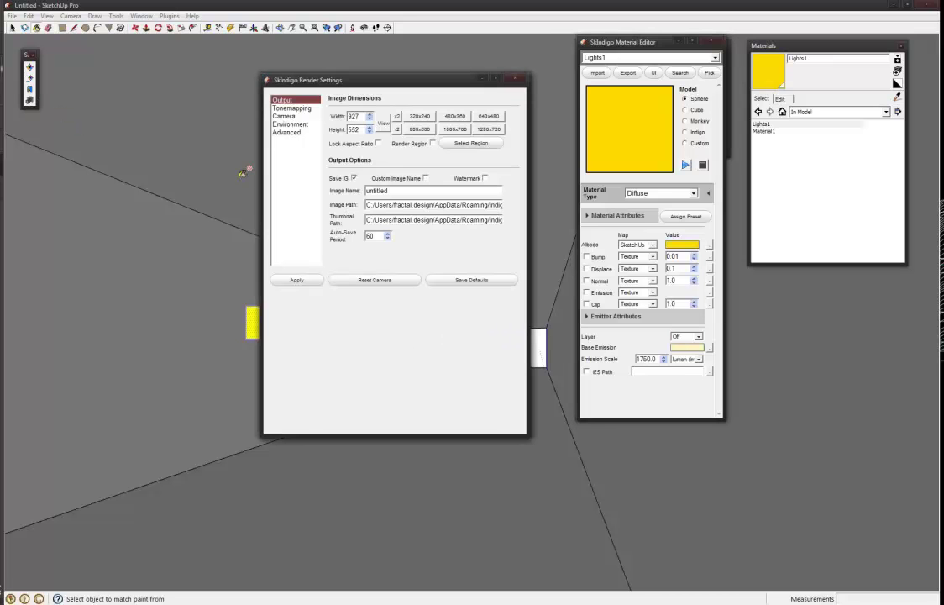
pyautogui.click(284, 132)
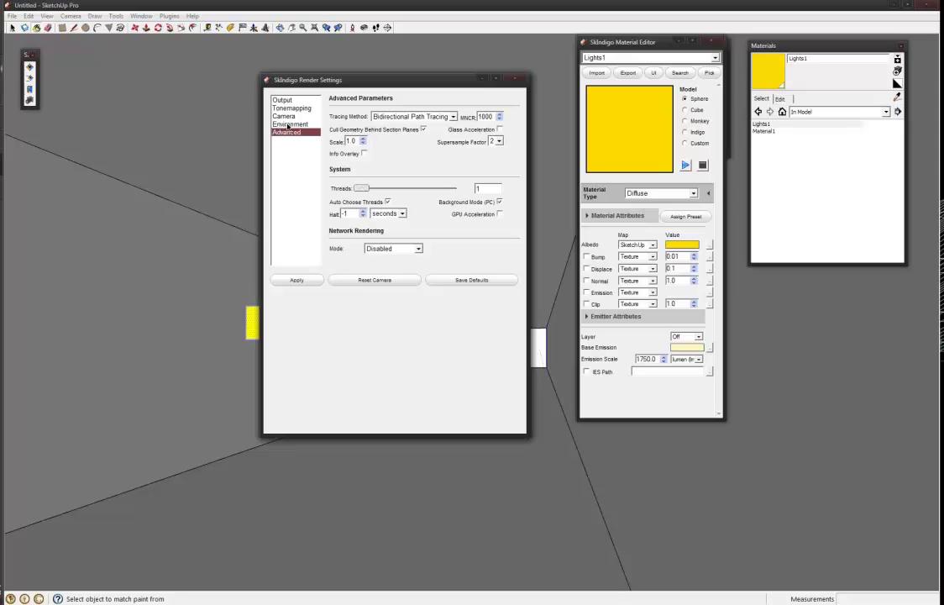
pyautogui.click(289, 125)
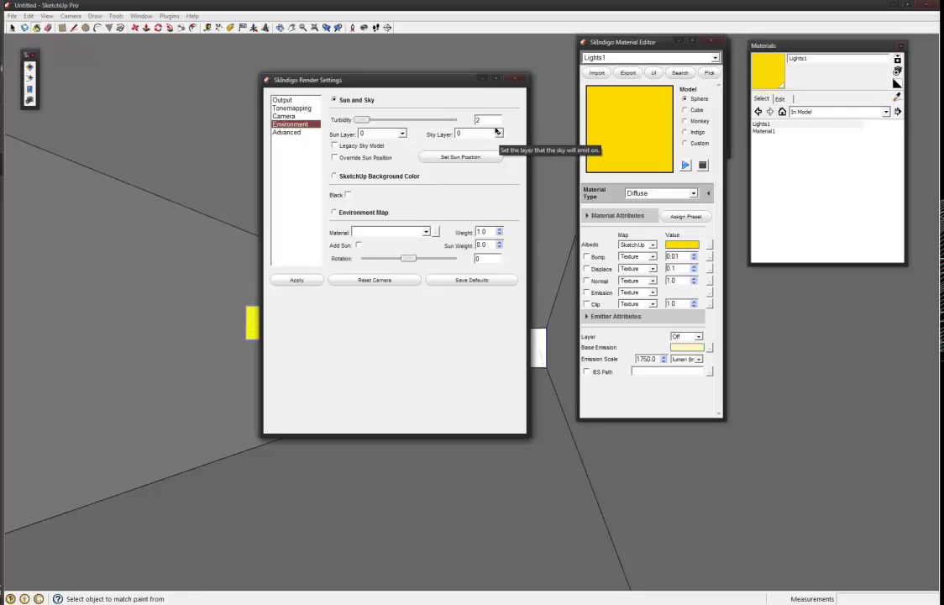
pyautogui.click(518, 80)
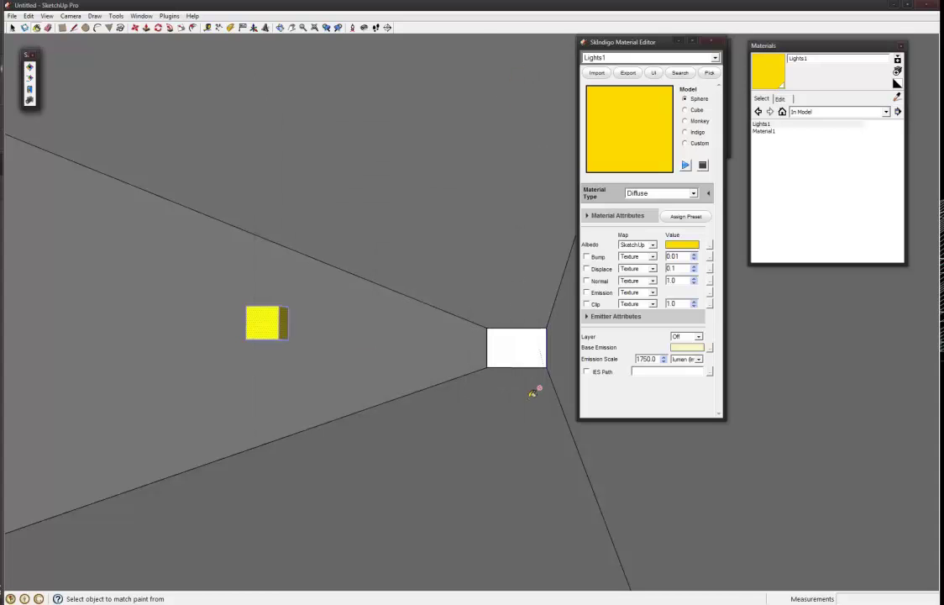
# - Assign the Lights1 emitter to layer 1, keeping its emission scale at 1750 lumens, and deselect the cube
pyautogui.click(686, 336)
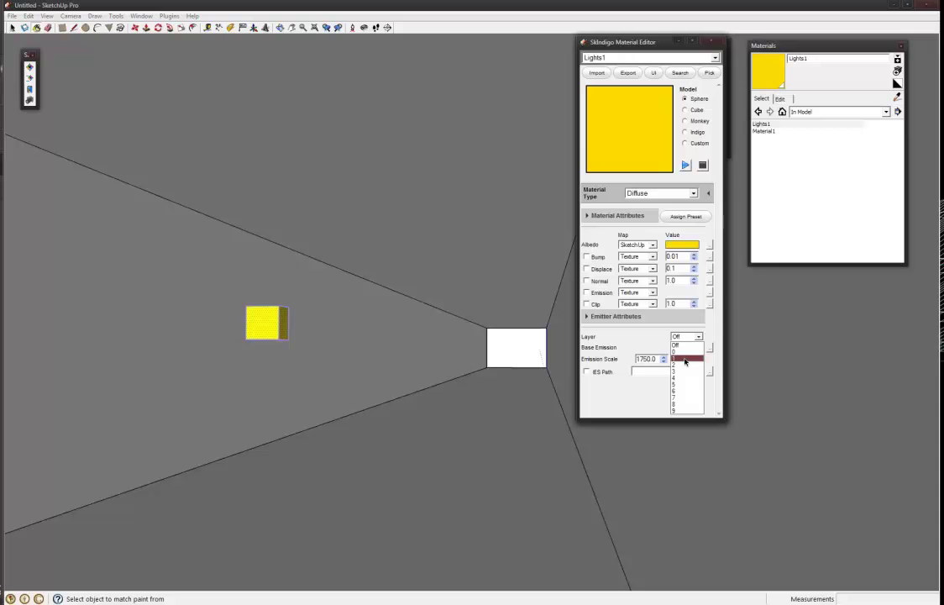
pyautogui.click(684, 359)
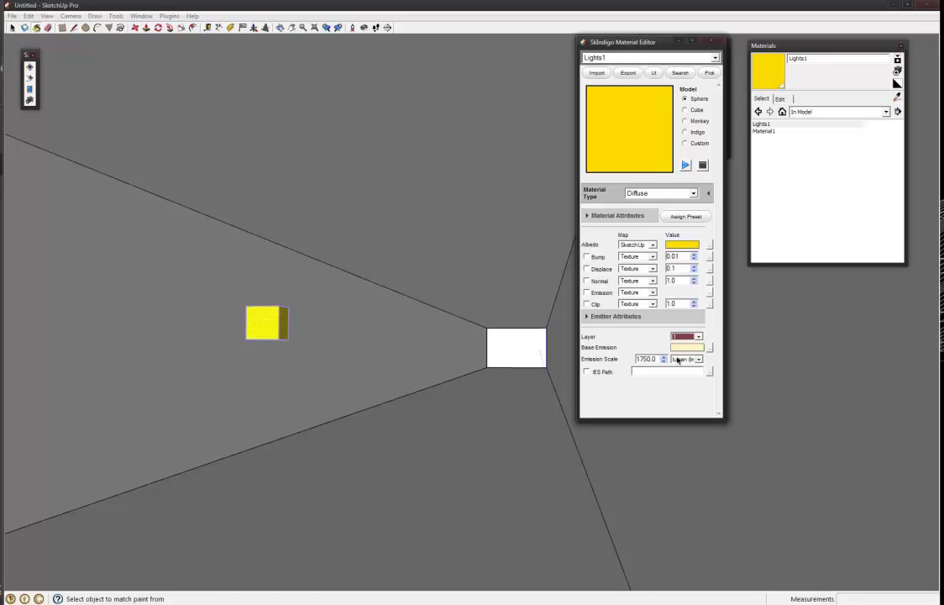
pyautogui.click(647, 358)
pyautogui.moveTo(291, 327); pyautogui.dragTo(432, 340, button='middle')
pyautogui.press('space')
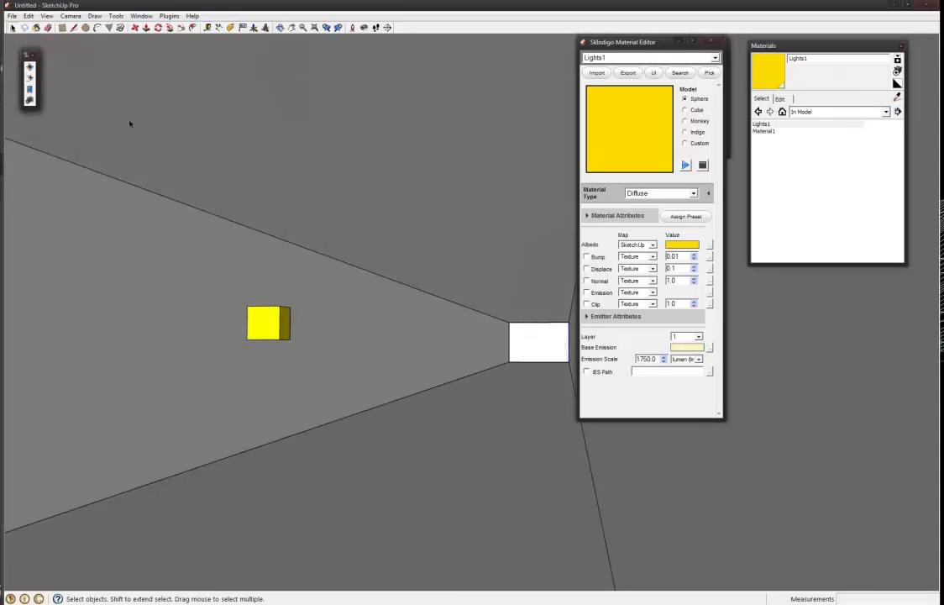
# - Render the tunnel scene in Indigo Renderer and show the light layer blending controls in the render settings
pyautogui.click(30, 70)
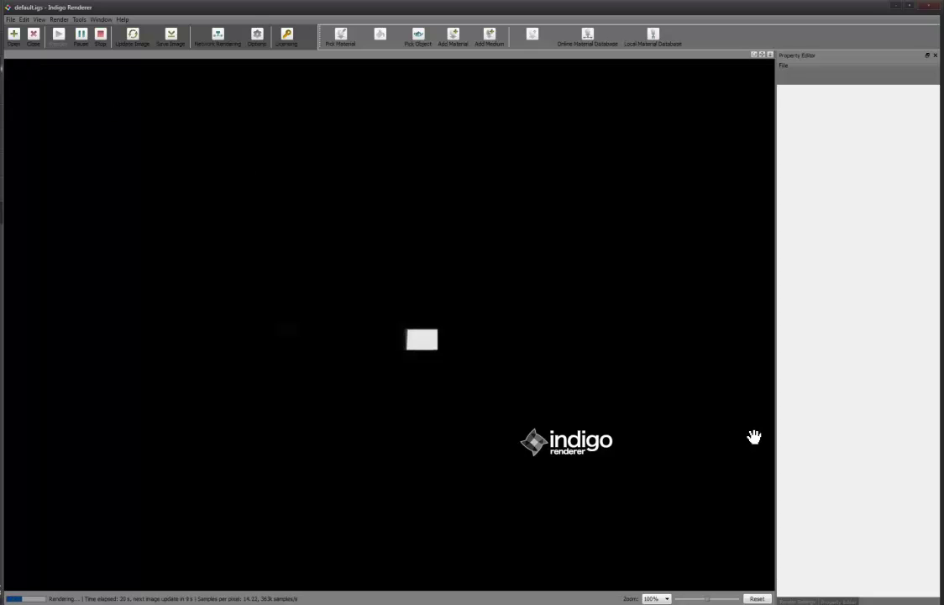
pyautogui.click(795, 602)
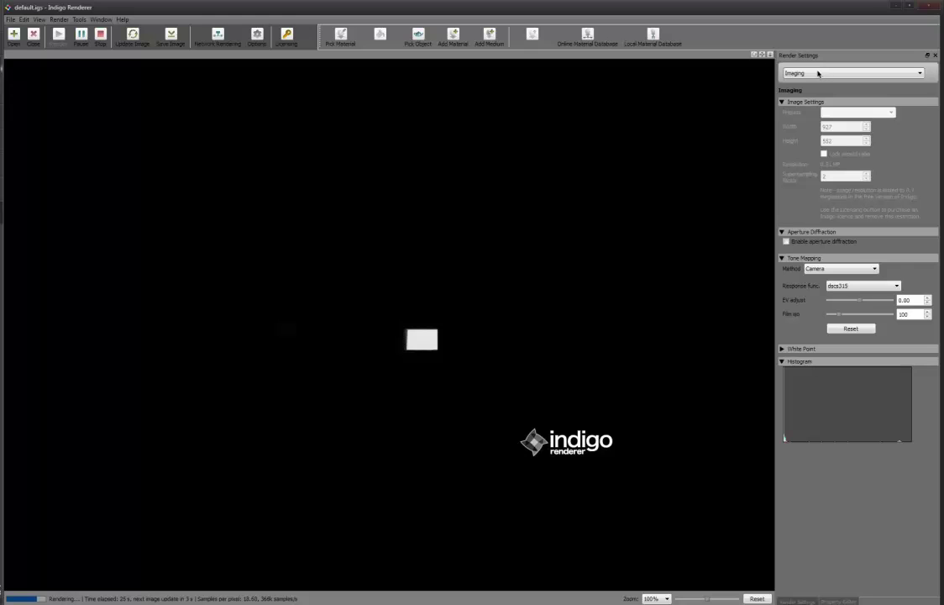
pyautogui.click(877, 74)
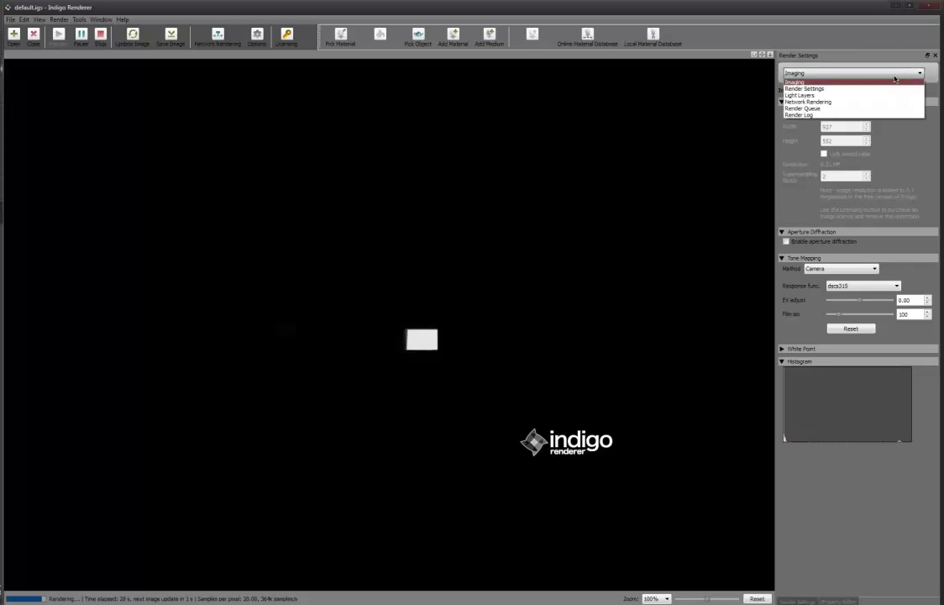
pyautogui.click(892, 96)
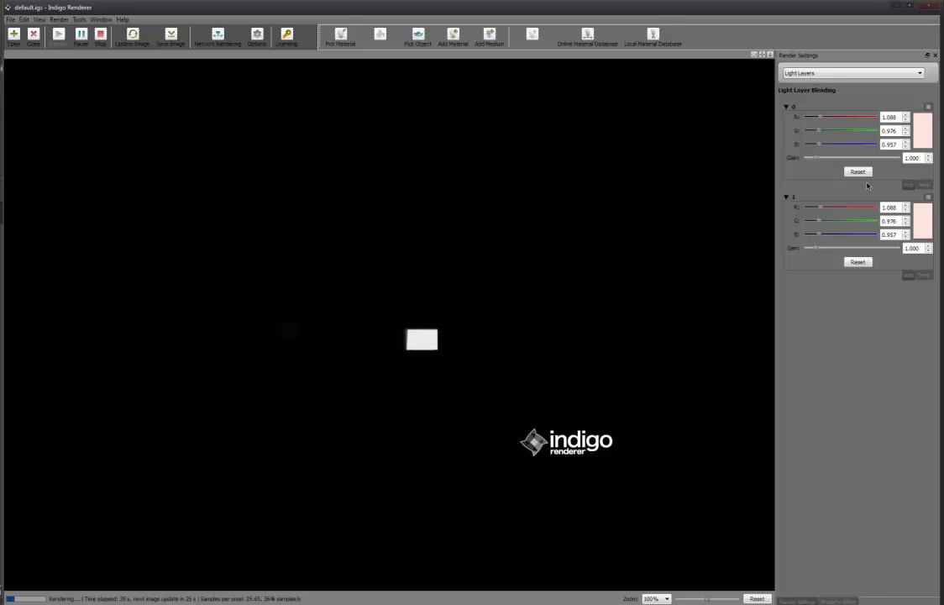
# - Toggle light layer 0 off and on, test its gain at 10, and set light layer 1's gain to 10 and RGB values to 5
pyautogui.click(928, 109)
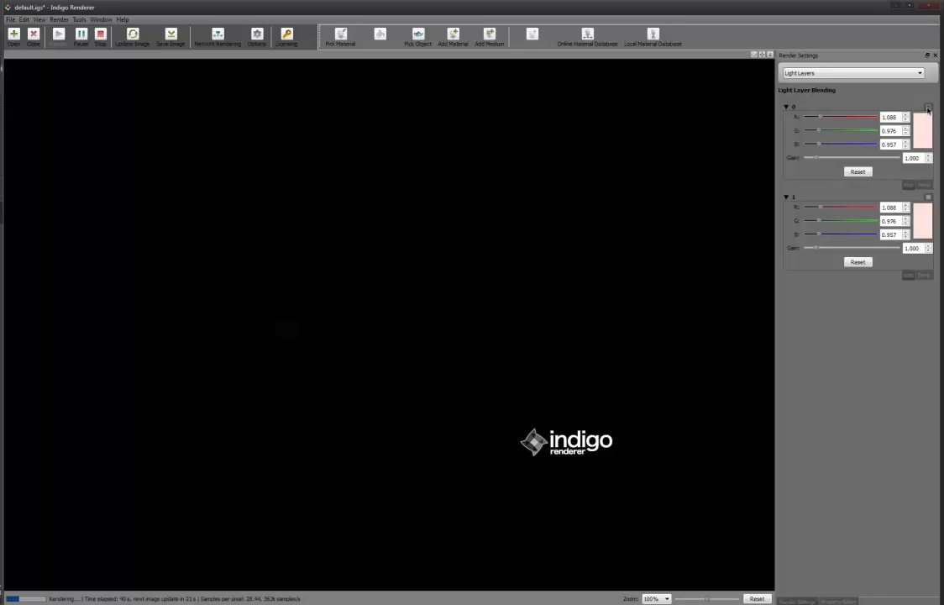
pyautogui.click(928, 108)
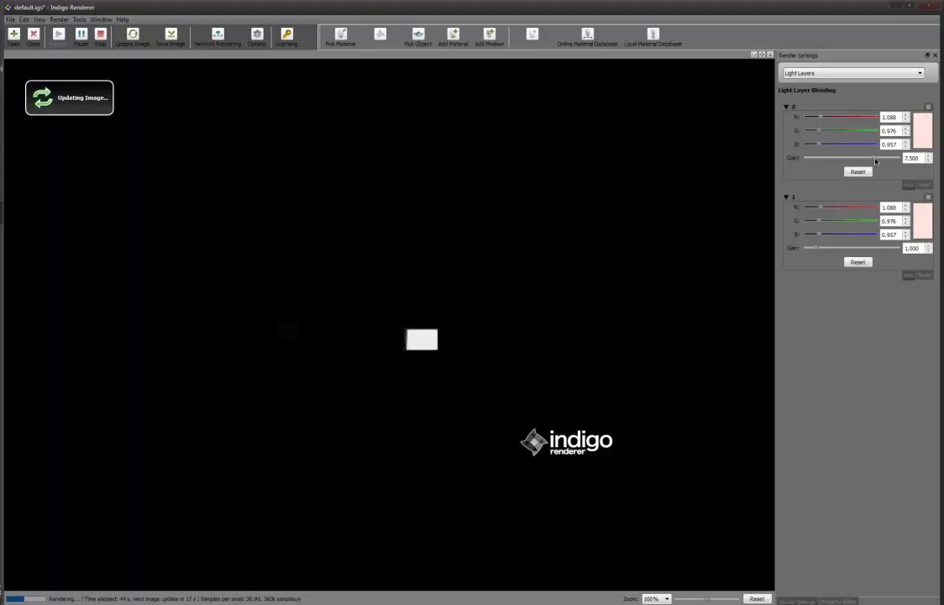
pyautogui.moveTo(876, 161); pyautogui.dragTo(909, 159)
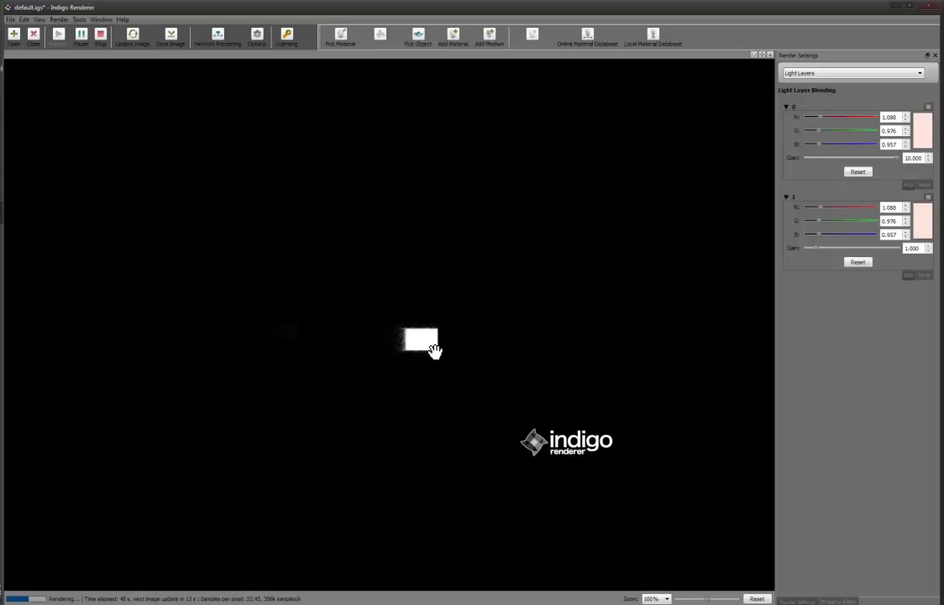
pyautogui.scroll(1, 417, 347)
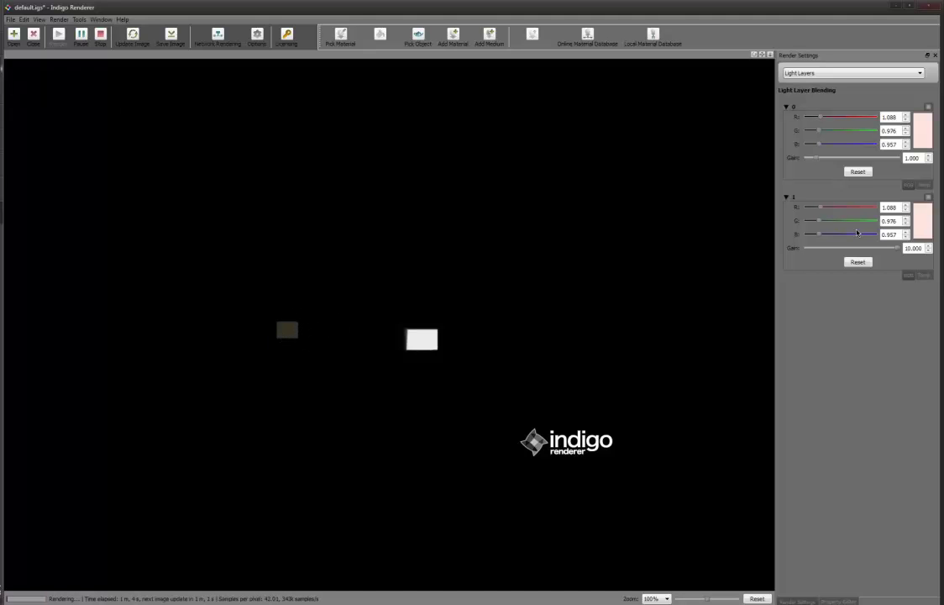
pyautogui.moveTo(820, 221); pyautogui.dragTo(895, 221)
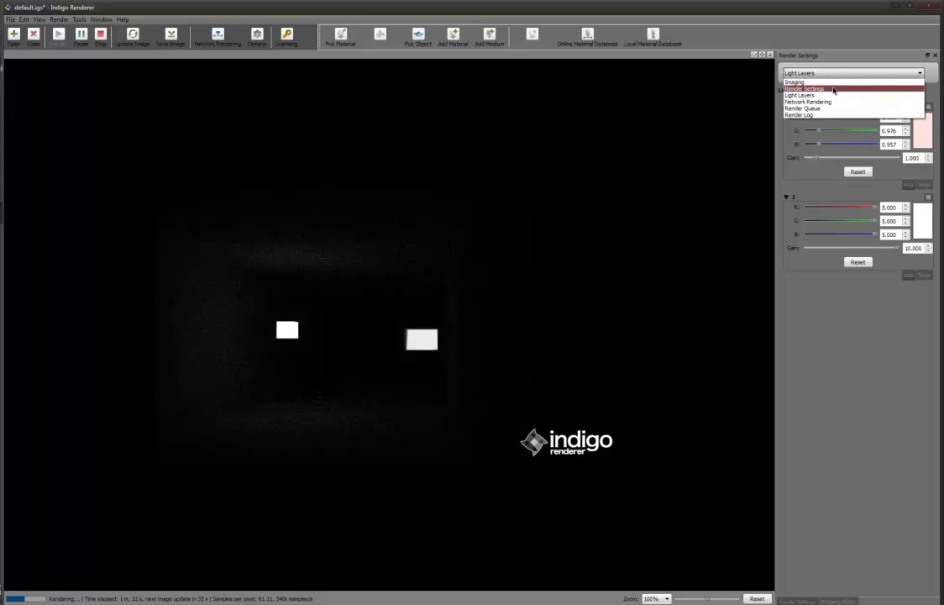
# - Test the film ISO at 600 in the imaging settings, reset the tone mapping, and stop and close the render
pyautogui.click(834, 89)
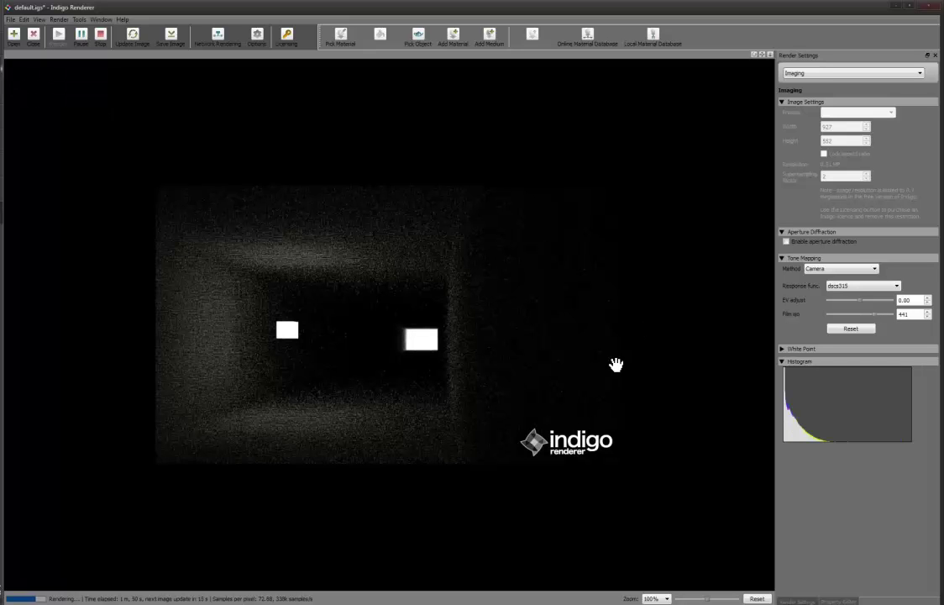
pyautogui.moveTo(876, 317); pyautogui.dragTo(891, 315)
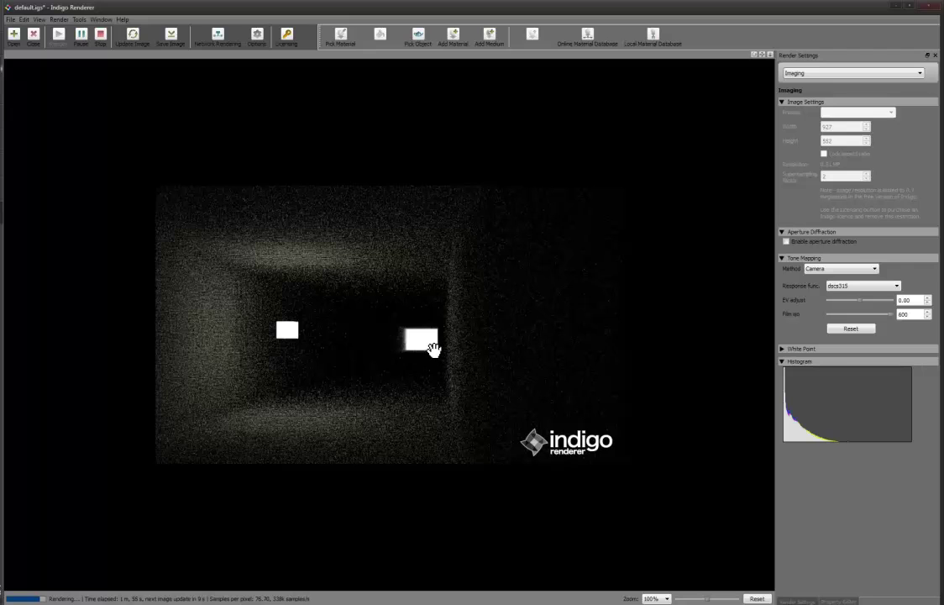
pyautogui.click(851, 328)
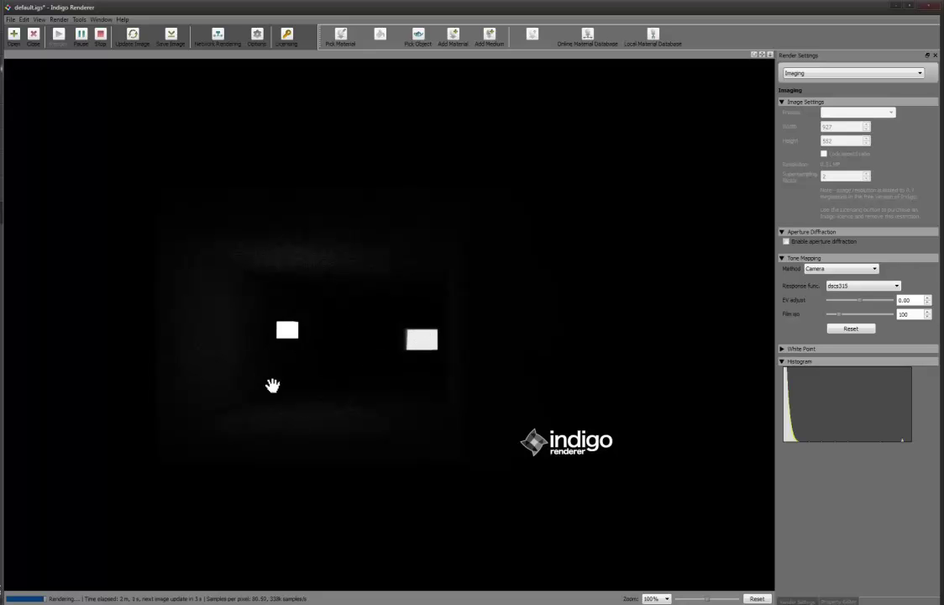
pyautogui.click(100, 35)
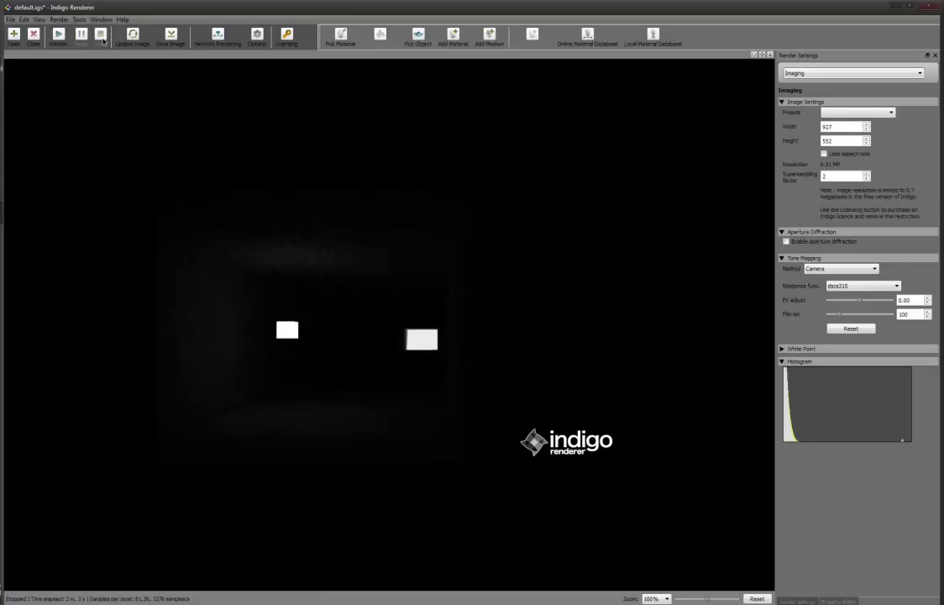
pyautogui.click(930, 7)
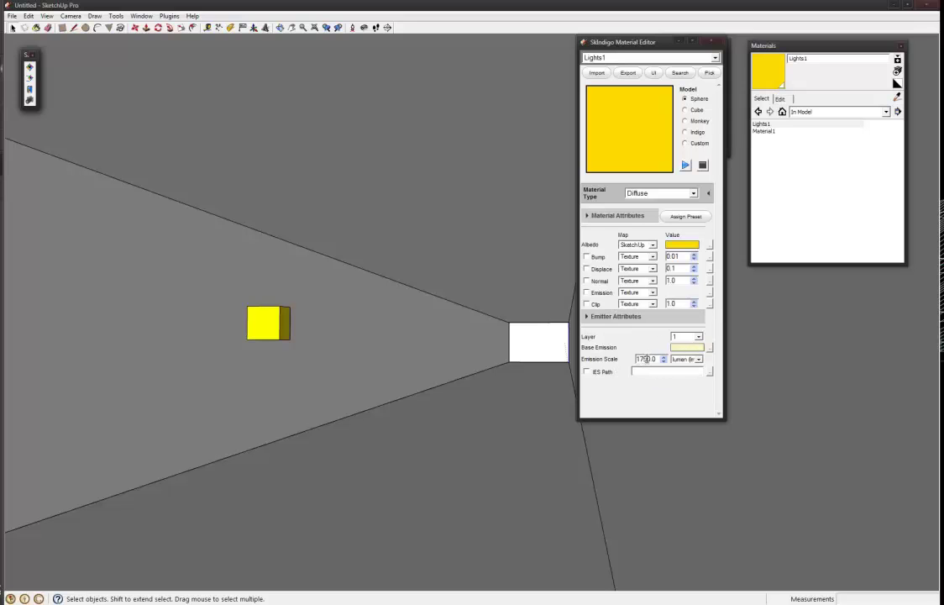
# - Set the Lights1 emission scale to 175000, keeping lumens as the unit
pyautogui.click(694, 359)
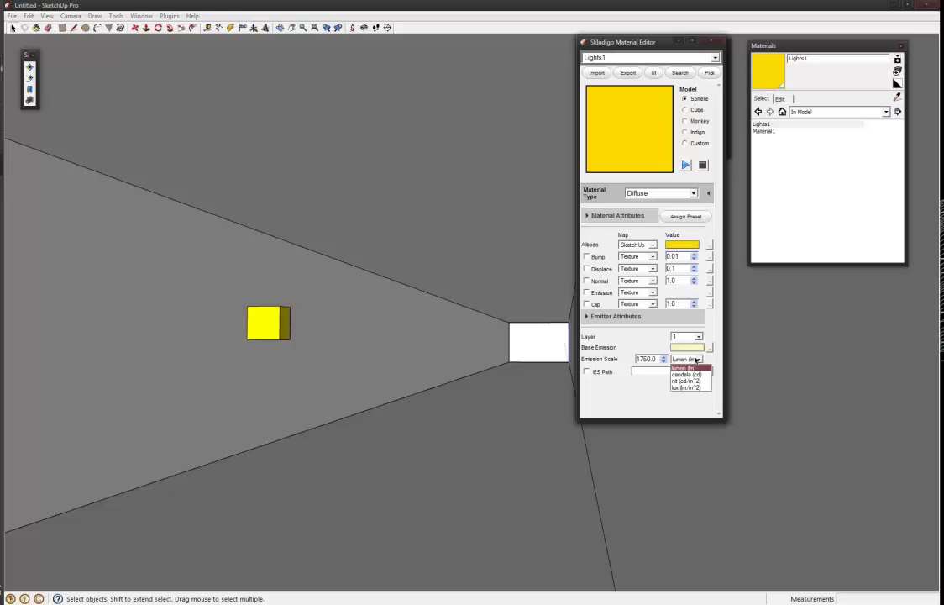
pyautogui.click(696, 361)
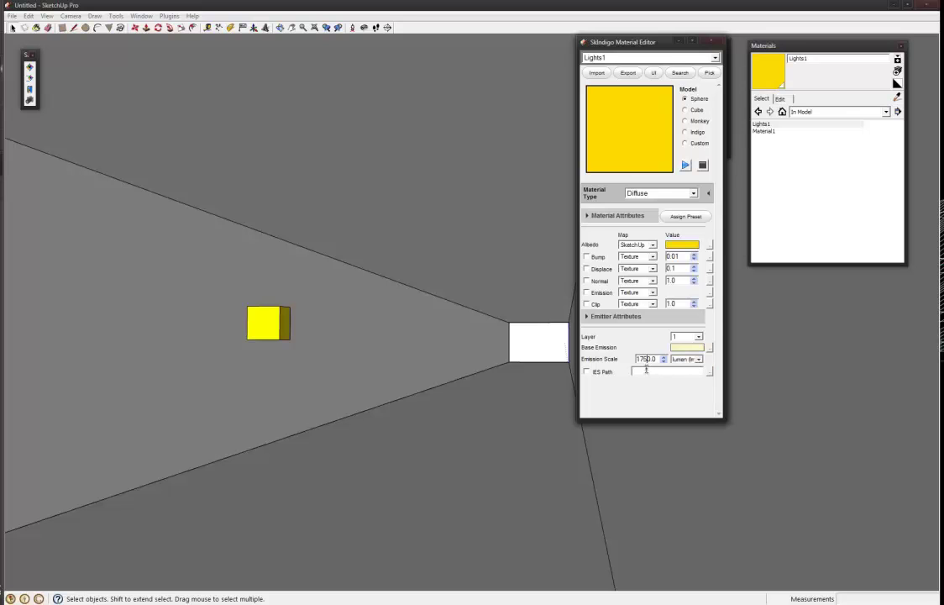
pyautogui.write('0')
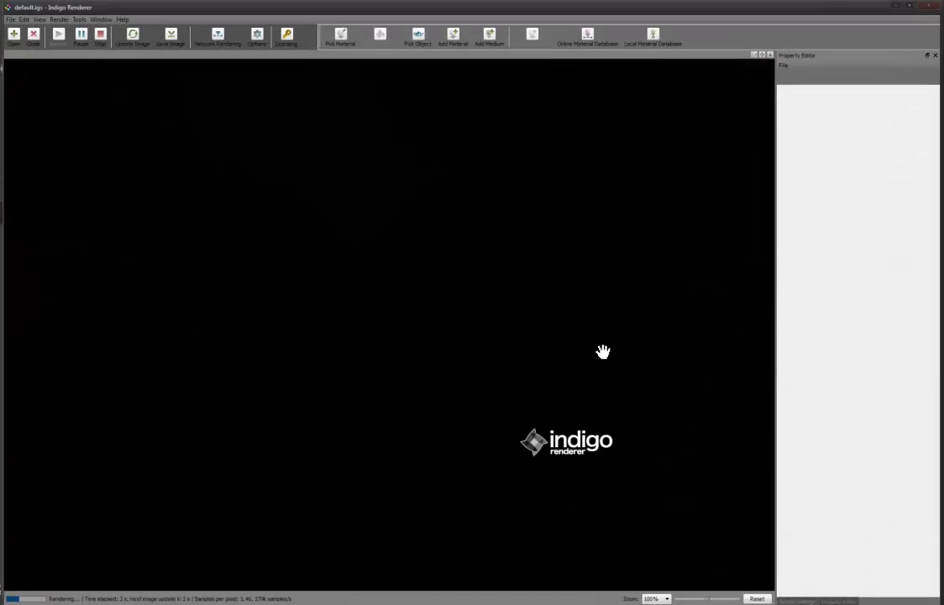
# - Examine the new Indigo render and its light layer controls, and close the renderer
pyautogui.click(935, 55)
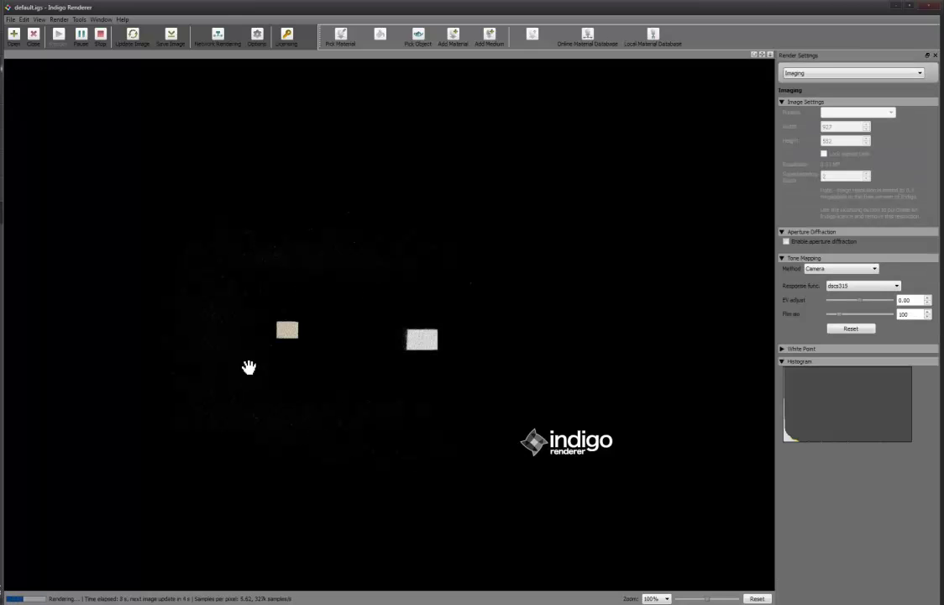
pyautogui.click(809, 73)
pyautogui.click(801, 96)
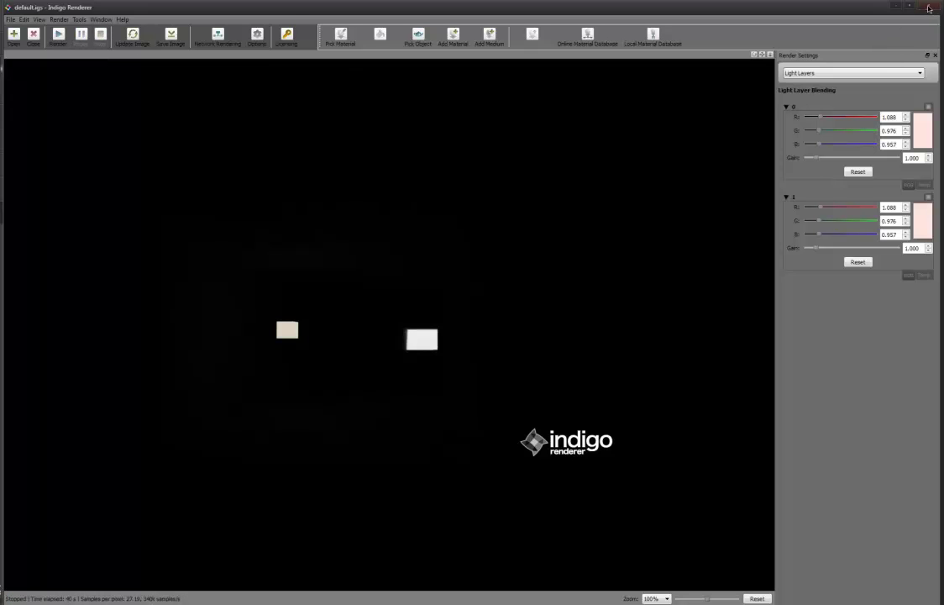
pyautogui.click(930, 9)
# - Move the light cube about 16430 mm to the edge where the side wall meets the ceiling
pyautogui.click(252, 326)
pyautogui.press('m')
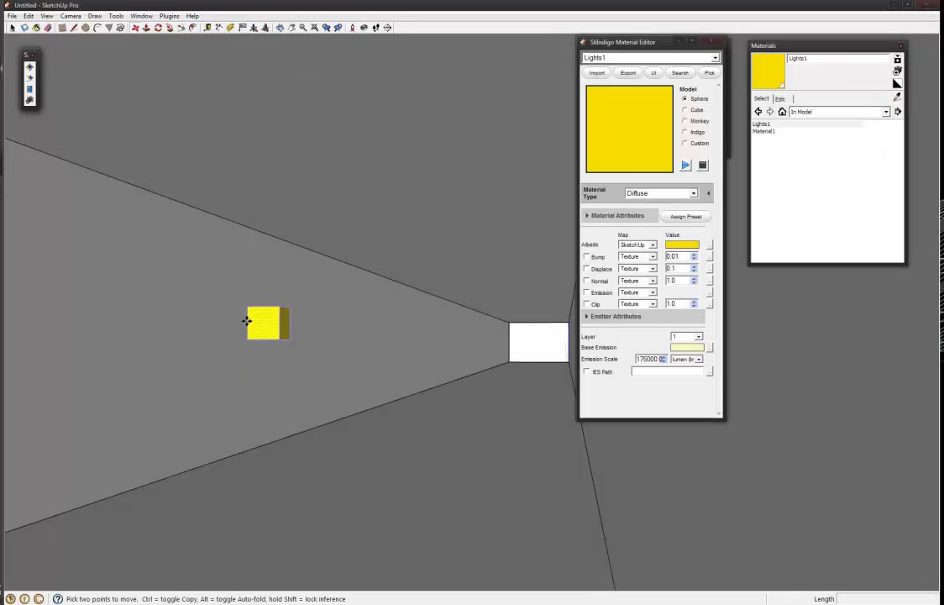
pyautogui.click(248, 309)
pyautogui.press('ctrl')
pyautogui.press('ctrl')
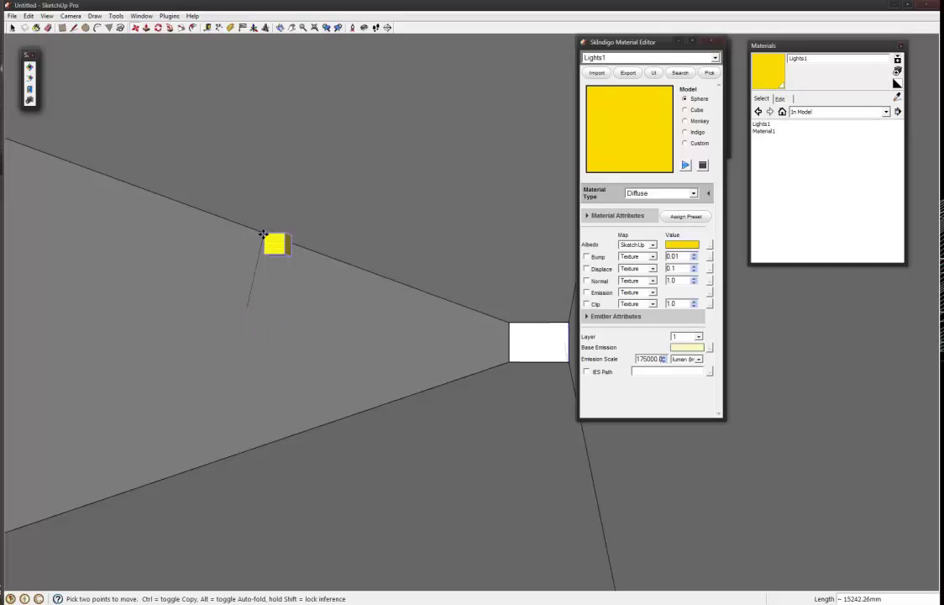
pyautogui.click(273, 238)
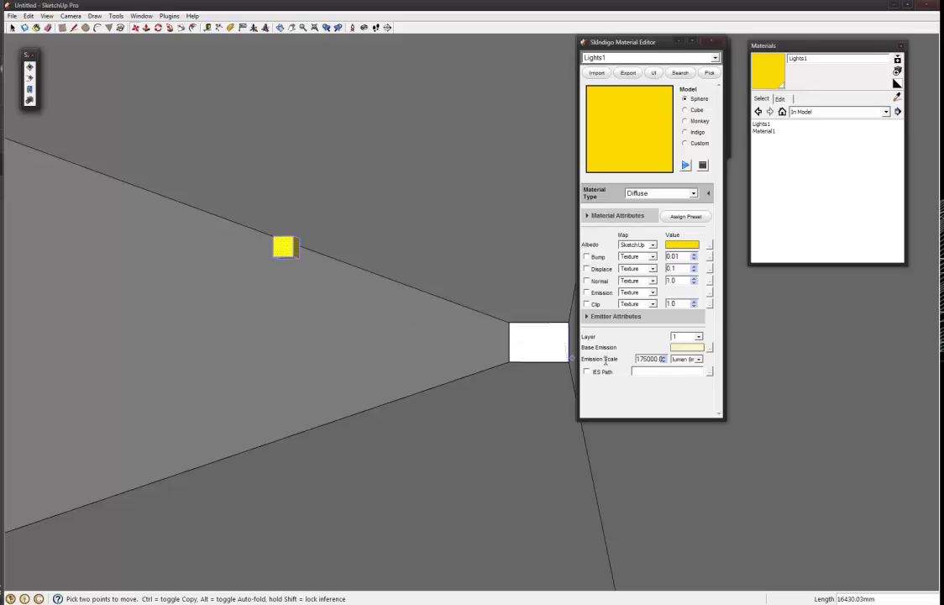
# - Set the Lights1 emission scale to 17500000 lumens and deselect the cube
pyautogui.click(654, 359)
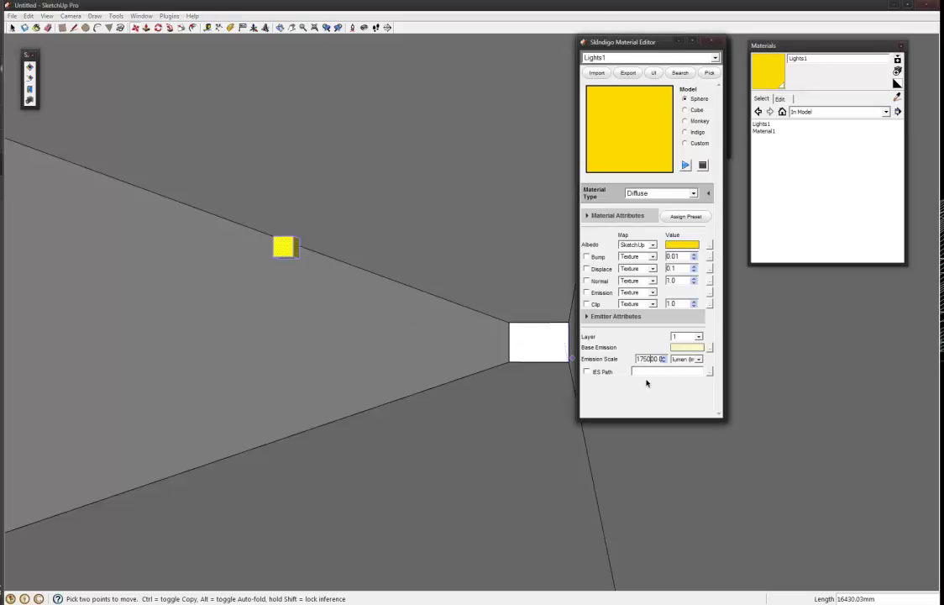
pyautogui.write('00')
pyautogui.press('space')
# - Render the tunnel in Indigo to check the repositioned light, and stop and close the render
pyautogui.moveTo(440, 332); pyautogui.dragTo(438, 329, button='middle')
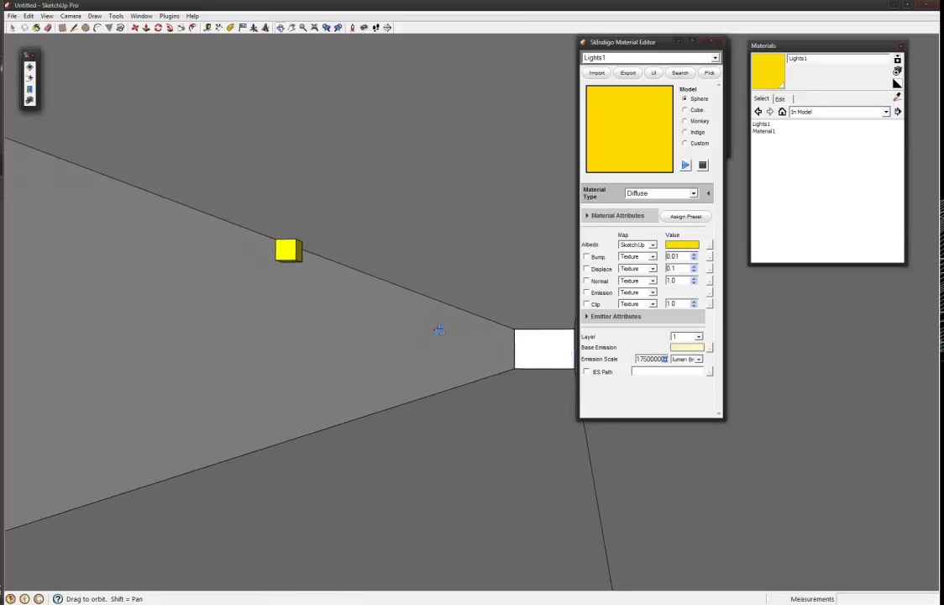
pyautogui.click(34, 71)
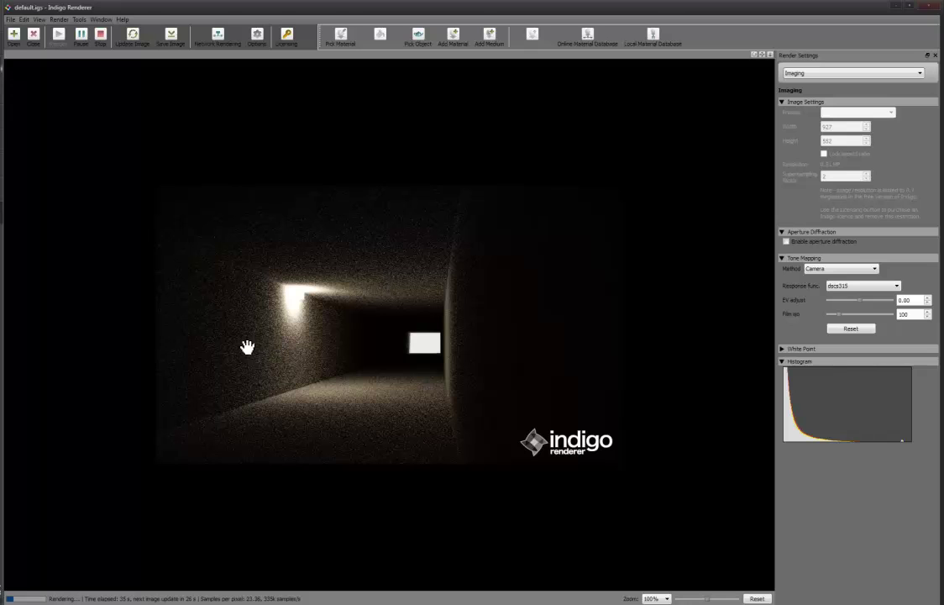
pyautogui.click(100, 38)
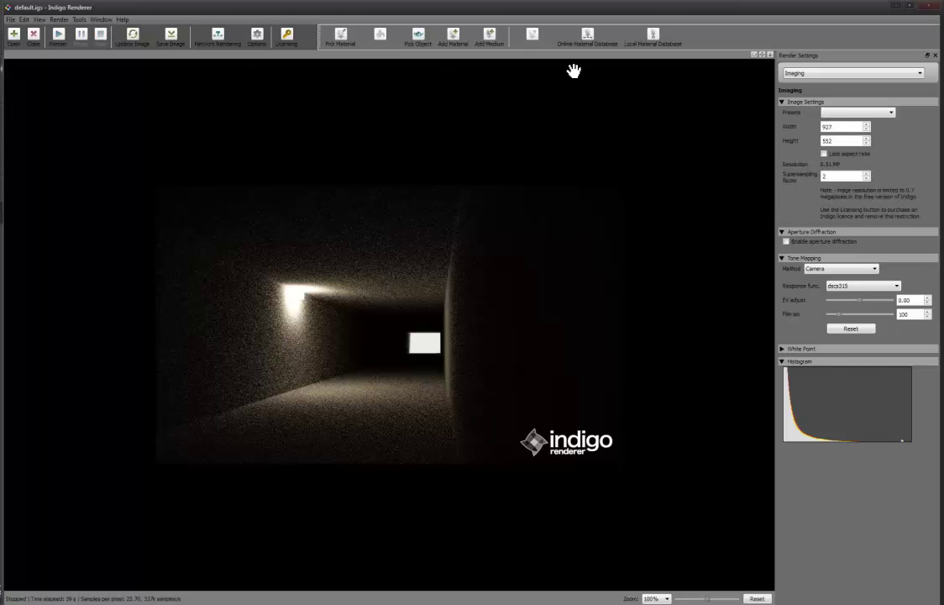
pyautogui.click(930, 8)
# - Push/pull the light cube's front face along the wall towards the viewer to form a long bar
pyautogui.click(293, 252)
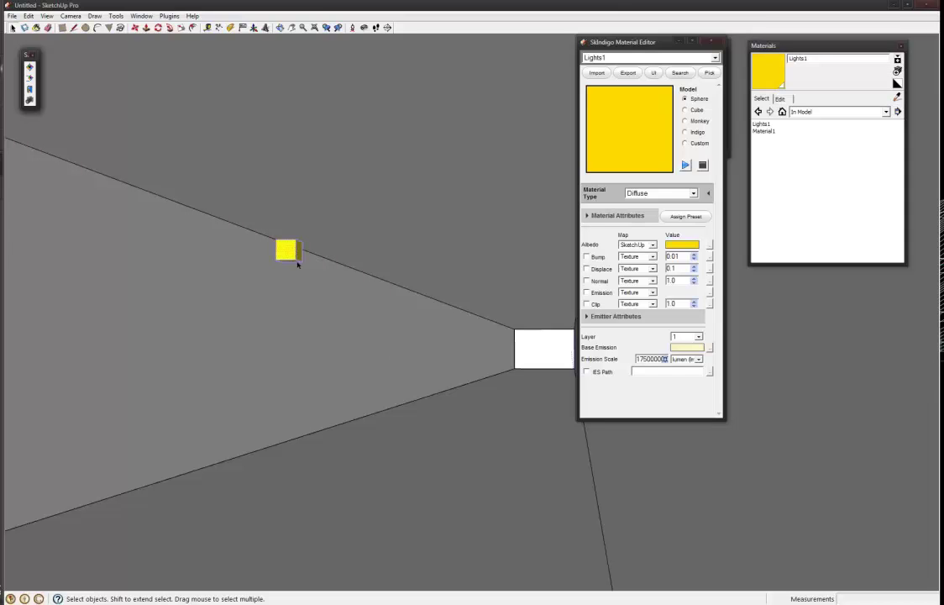
pyautogui.press('p')
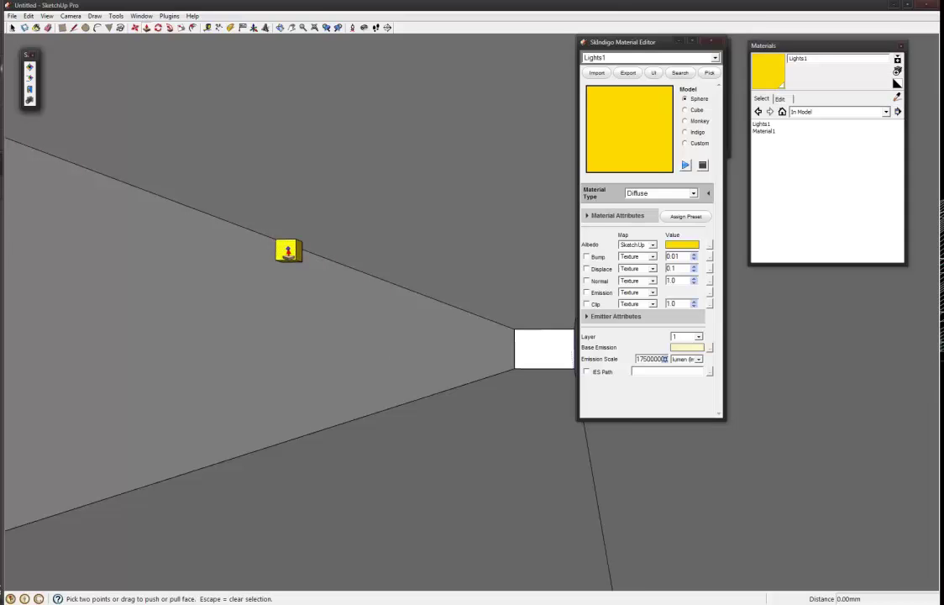
pyautogui.moveTo(287, 252); pyautogui.dragTo(137, 204)
# - Scale the light bar down to a thinner cross-section against the wall and ceiling edge, and deselect it
pyautogui.press('space')
pyautogui.click(191, 220)
pyautogui.press('s')
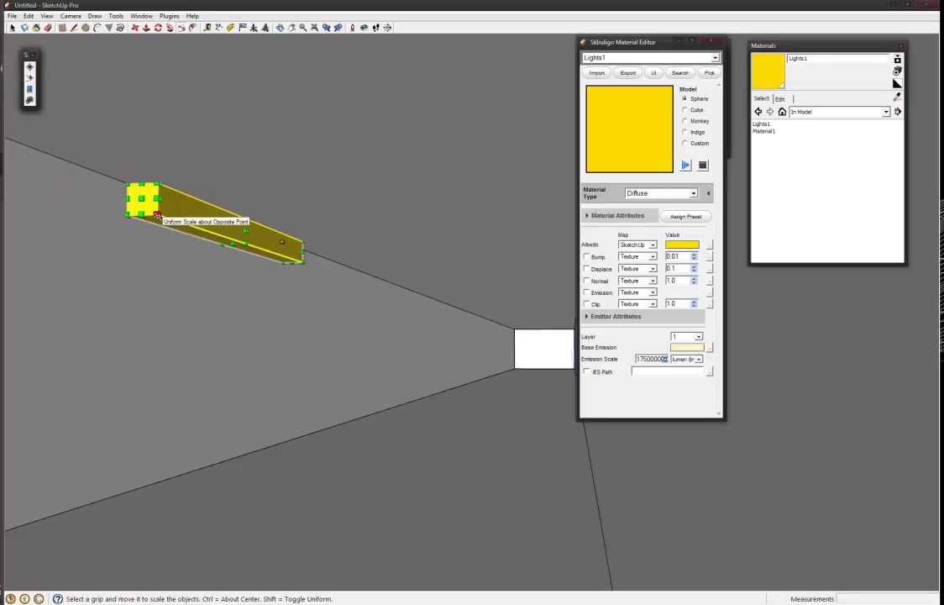
pyautogui.moveTo(218, 220)
pyautogui.mouseDown()
pyautogui.moveTo(242, 242)
pyautogui.moveTo(253, 224)
pyautogui.moveTo(228, 223)
pyautogui.mouseUp()
pyautogui.press('space')
pyautogui.moveTo(365, 314); pyautogui.dragTo(367, 310, button='middle')
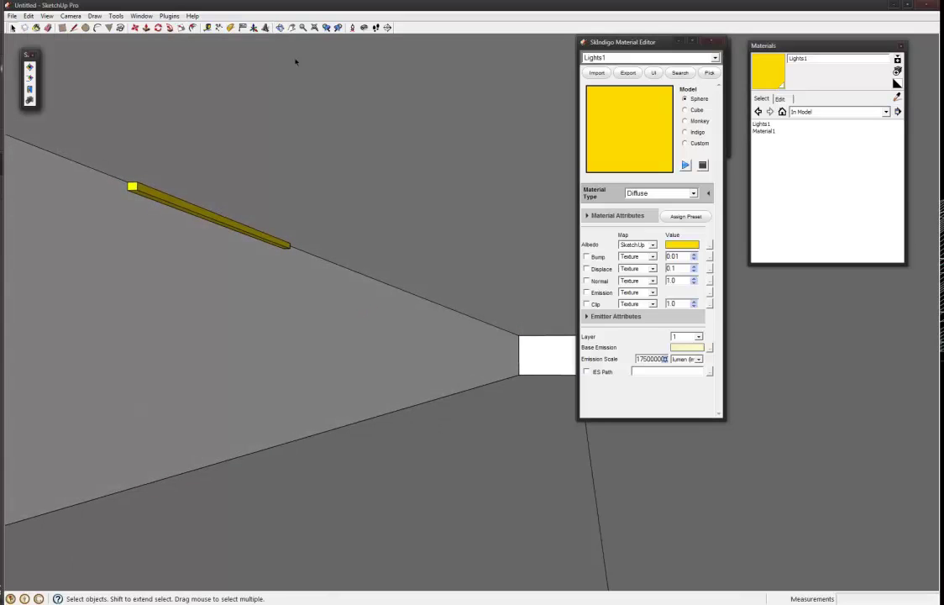
# - Render the tunnel with the thin light bar in Indigo, and stop and close the render
pyautogui.click(30, 69)
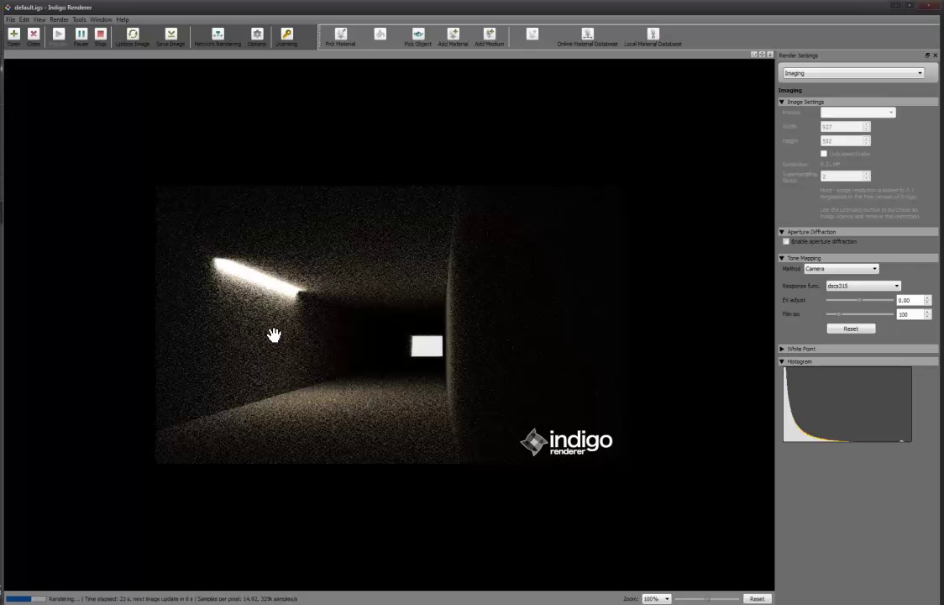
pyautogui.click(102, 37)
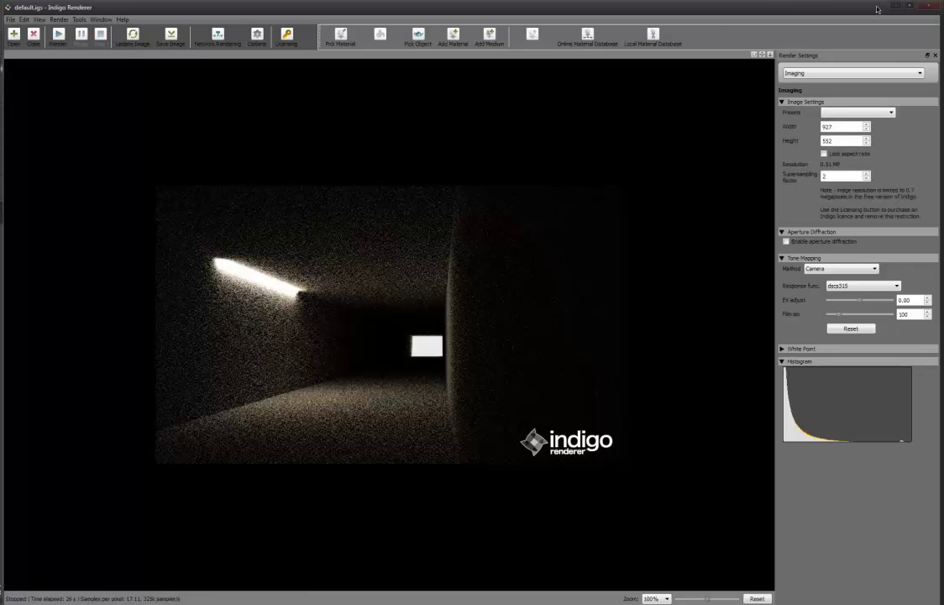
pyautogui.click(930, 7)
# - Draw a rectangle about 17440 by 680 mm on the side wall behind the light bar, starting at the ceiling edge
pyautogui.moveTo(302, 243)
pyautogui.mouseDown(button='middle')
pyautogui.moveTo(185, 207)
pyautogui.moveTo(114, 153)
pyautogui.mouseUp(button='middle')
pyautogui.press('r')
pyautogui.click(92, 163)
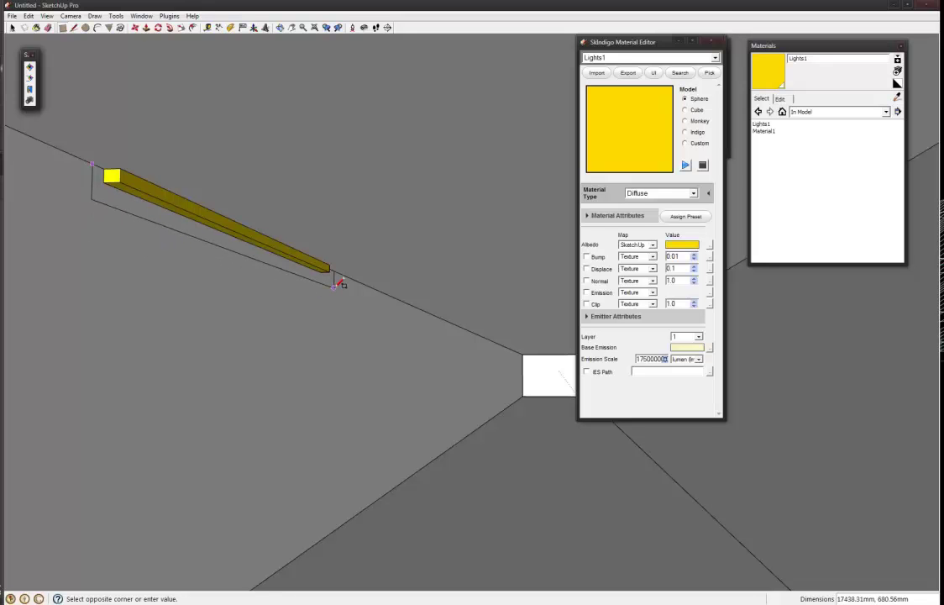
pyautogui.click(331, 289)
# - Push/pull the wall rectangle out about 1480 mm so it encloses the light bar in a casing
pyautogui.press('space')
pyautogui.press('p')
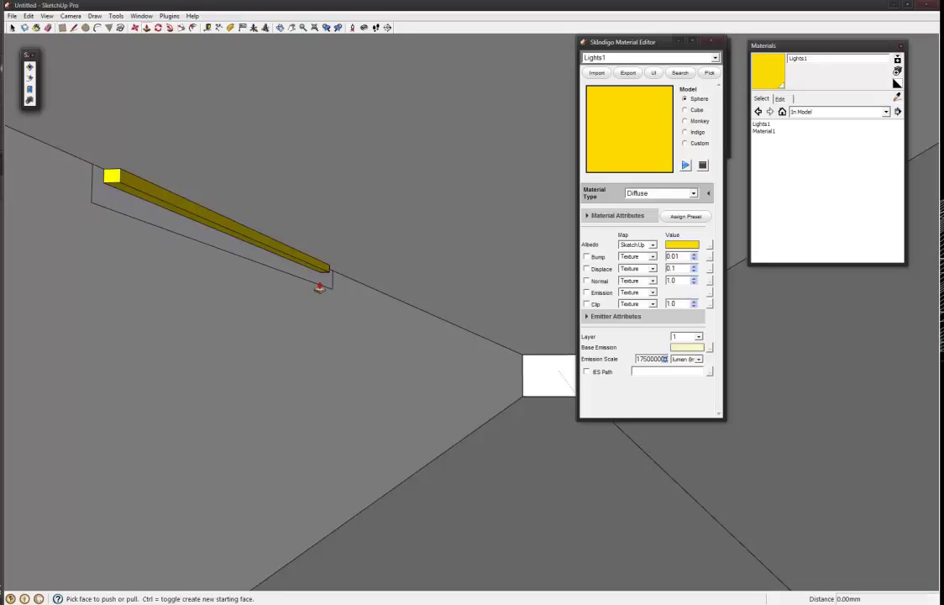
pyautogui.click(320, 288)
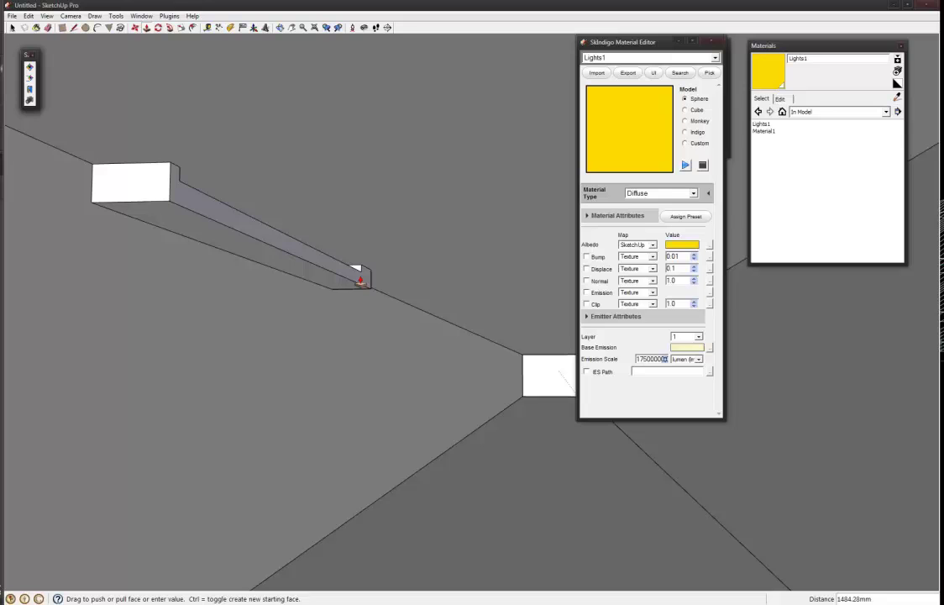
pyautogui.click(360, 280)
# - Render the tunnel with the enclosed light bar in Indigo, refresh the image, and close the render
pyautogui.press('o')
pyautogui.moveTo(343, 277); pyautogui.dragTo(303, 297)
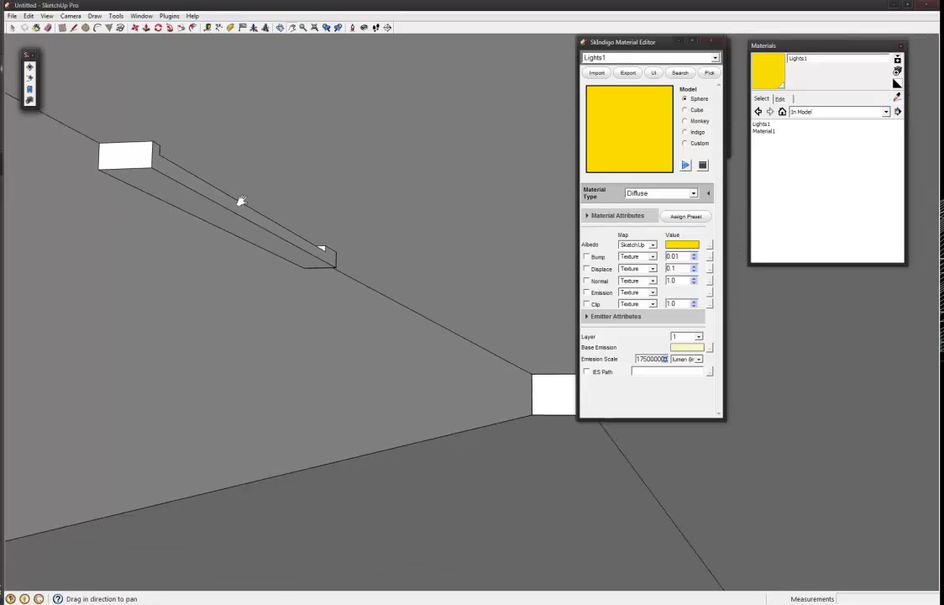
pyautogui.press('space')
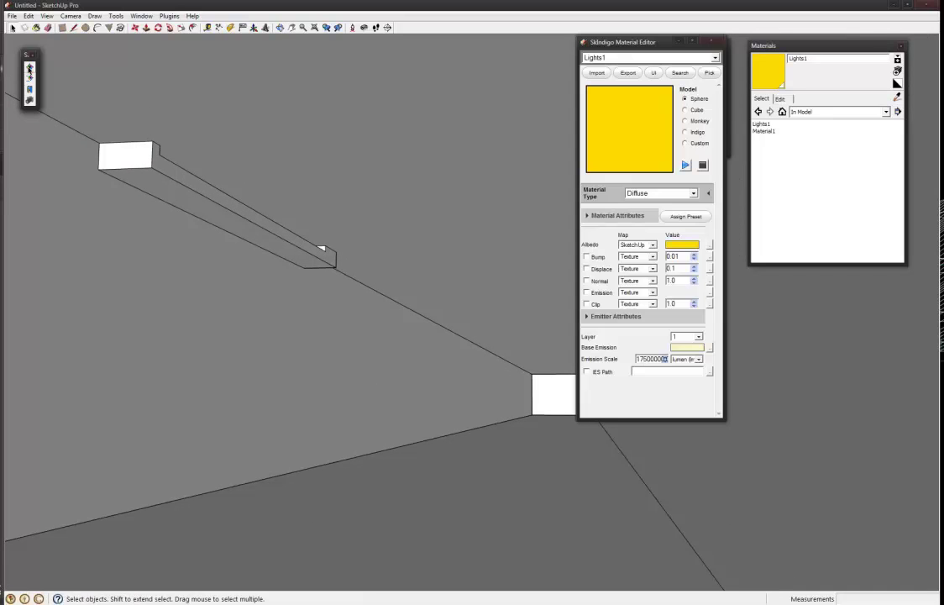
pyautogui.click(29, 67)
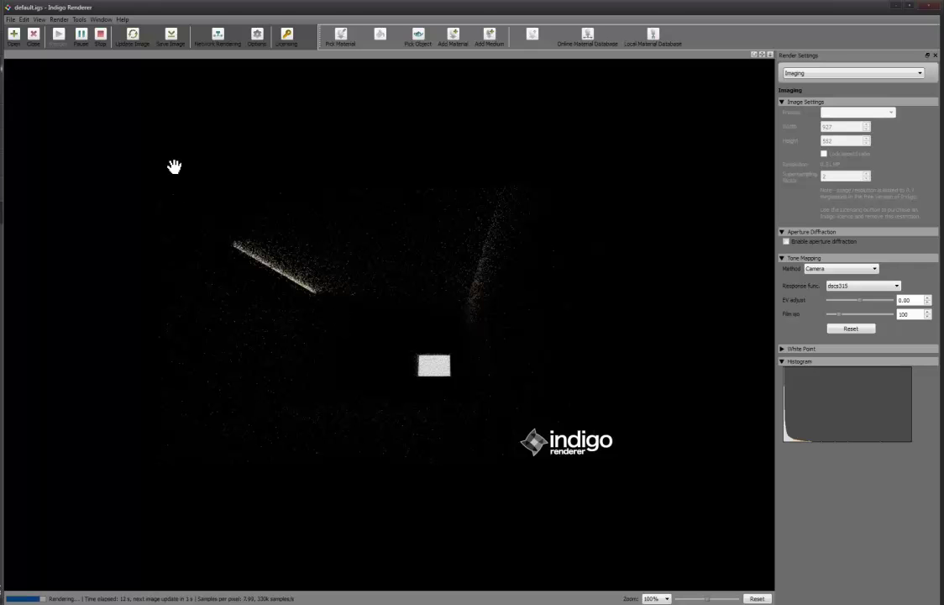
pyautogui.click(136, 43)
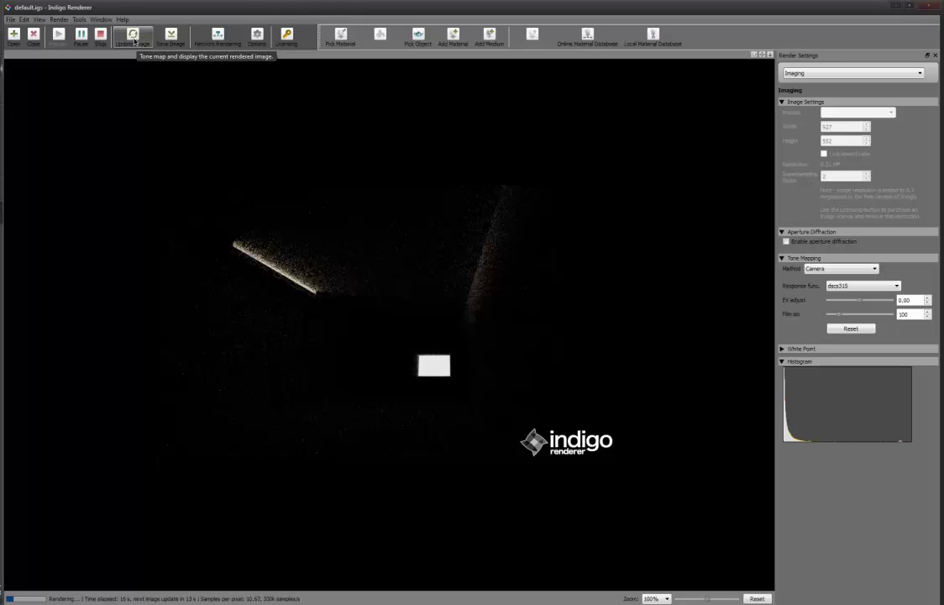
pyautogui.click(134, 42)
pyautogui.click(929, 6)
pyautogui.click(494, 335)
# - Copy the yellow light bar to a spot lower and farther along the tunnel
pyautogui.moveTo(350, 313)
pyautogui.mouseDown(button='middle')
pyautogui.moveTo(286, 293)
pyautogui.moveTo(274, 215)
pyautogui.moveTo(269, 246)
pyautogui.moveTo(293, 230)
pyautogui.moveTo(271, 231)
pyautogui.mouseUp(button='middle')
pyautogui.moveTo(356, 270); pyautogui.dragTo(373, 261, button='middle')
pyautogui.scroll(5, 345, 247)
pyautogui.scroll(-5, 257, 234)
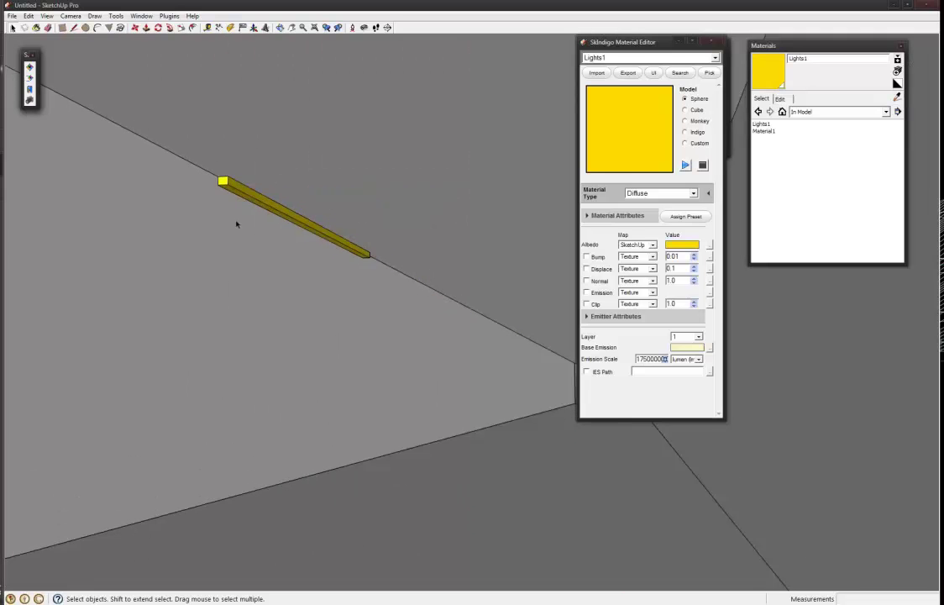
pyautogui.moveTo(264, 193); pyautogui.dragTo(275, 195, button='middle')
pyautogui.press('m')
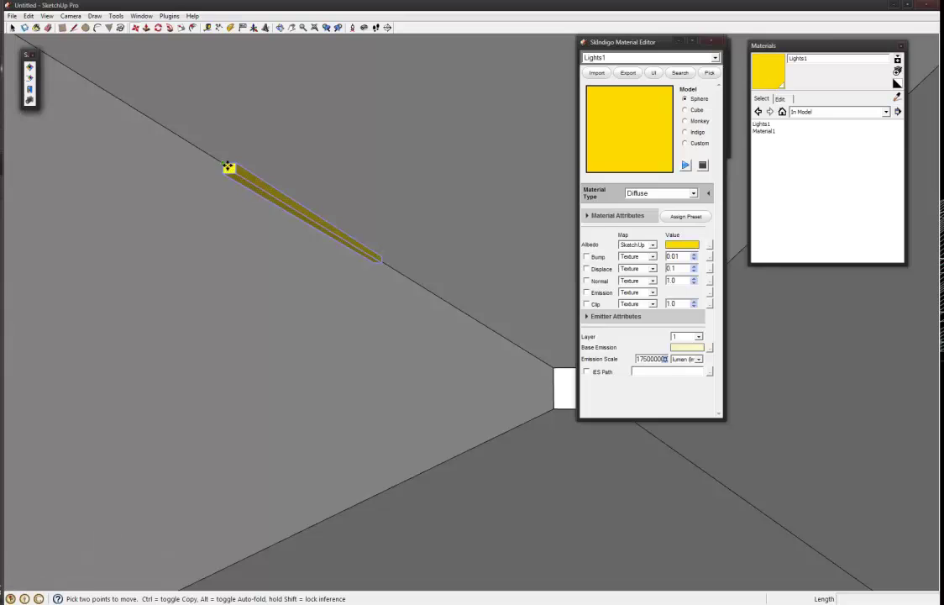
pyautogui.click(227, 167)
pyautogui.press('ctrl')
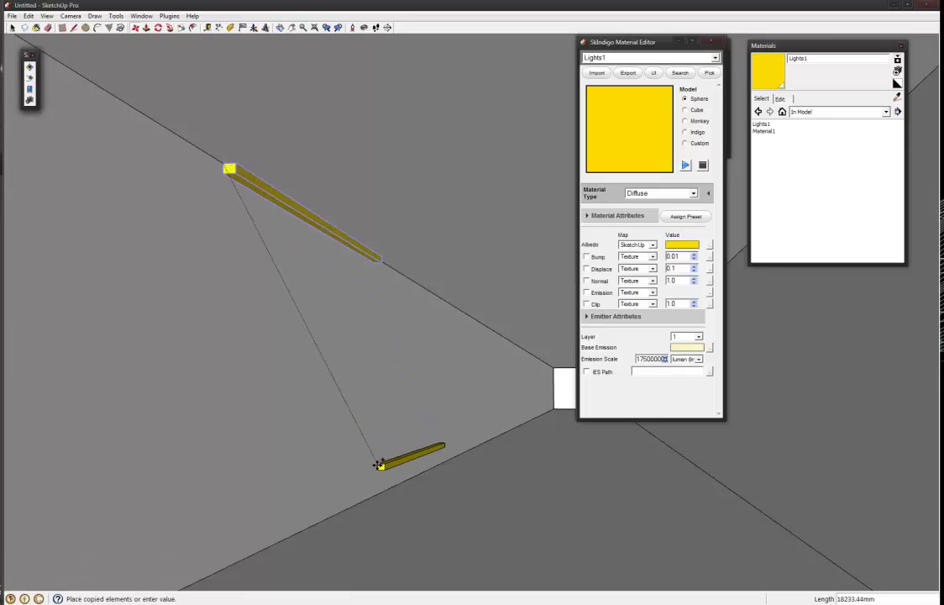
pyautogui.click(367, 418)
# - Rotate the copied light bar so it slants up towards the ceiling edge
pyautogui.press('q')
pyautogui.click(340, 407)
pyautogui.click(412, 393)
pyautogui.click(379, 354)
pyautogui.moveTo(378, 354); pyautogui.dragTo(426, 384, button='middle')
pyautogui.press('space')
# - Create a turquoise material named Lights2 with hue 173 from Lights1 and paint the copied light bar with it
pyautogui.press('b')
pyautogui.press('alt')
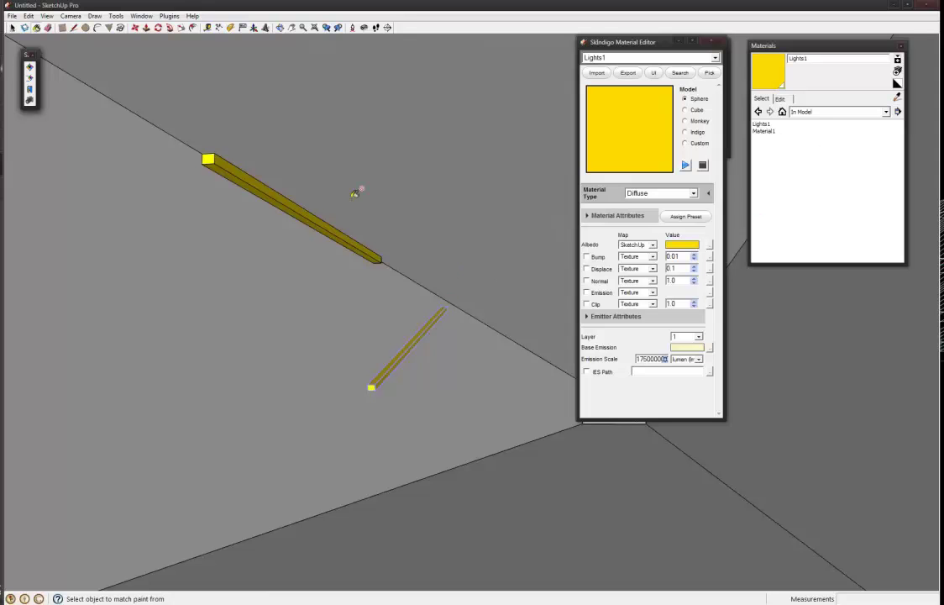
pyautogui.click(898, 71)
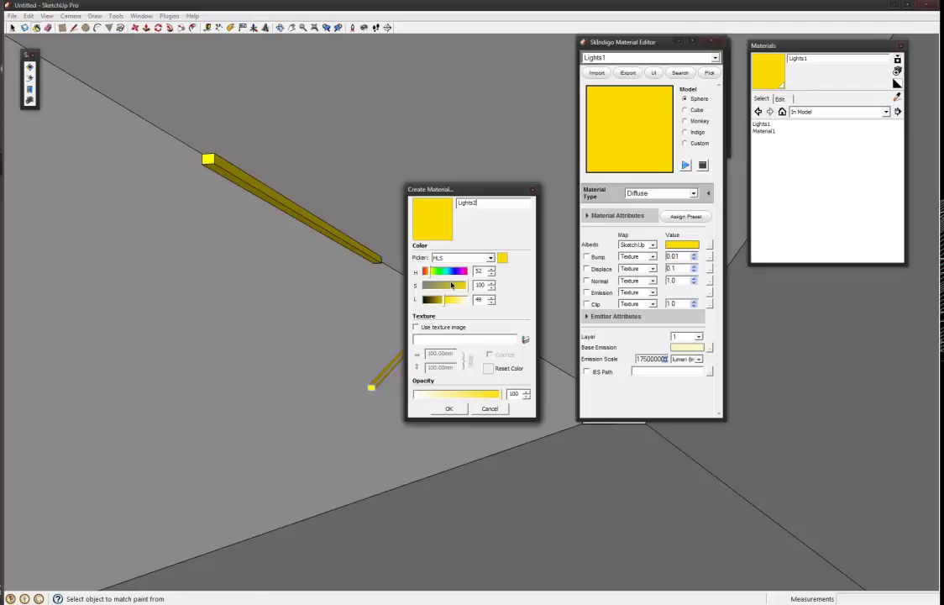
pyautogui.moveTo(430, 272); pyautogui.dragTo(447, 281)
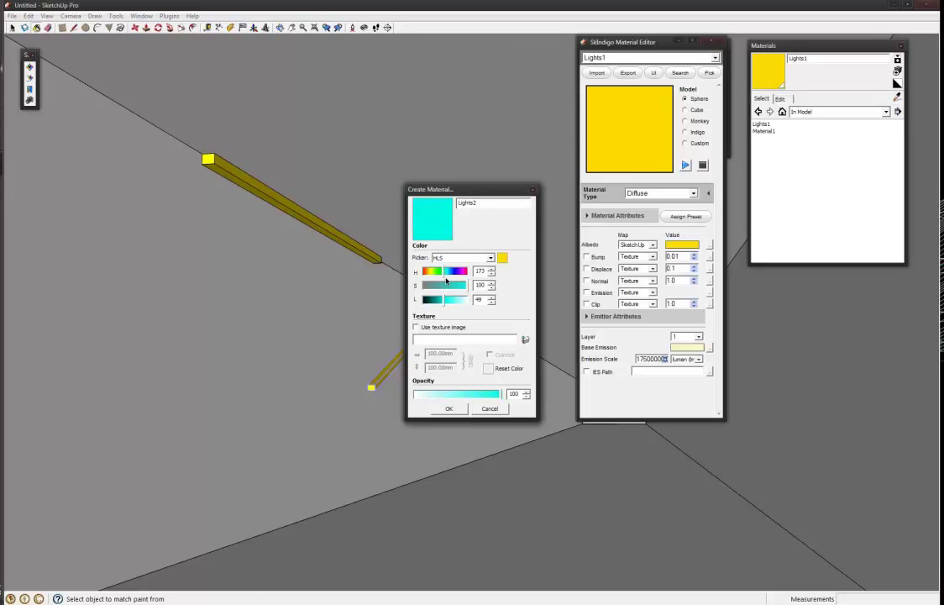
pyautogui.click(448, 409)
pyautogui.click(413, 339)
pyautogui.moveTo(413, 342); pyautogui.dragTo(466, 356, button='middle')
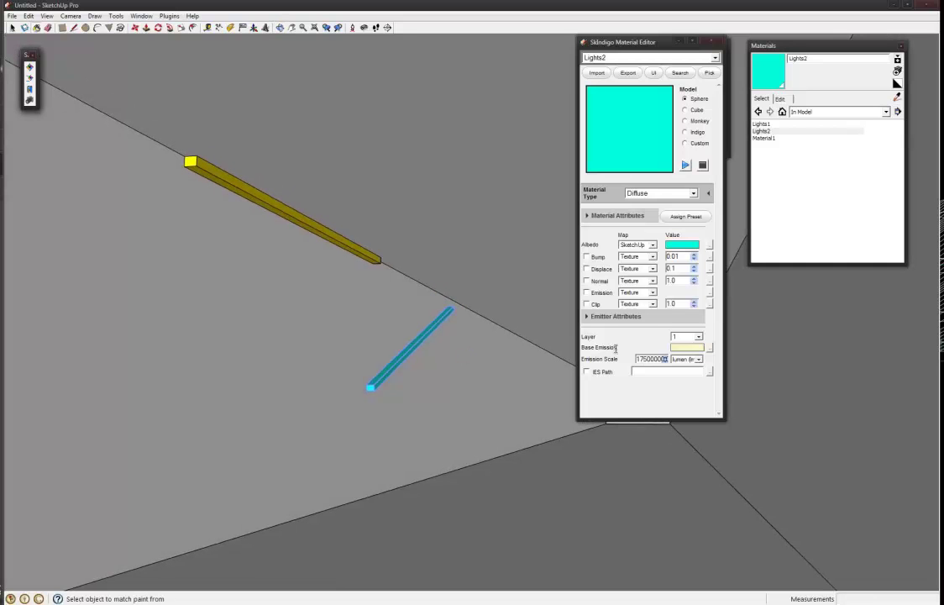
pyautogui.click(685, 349)
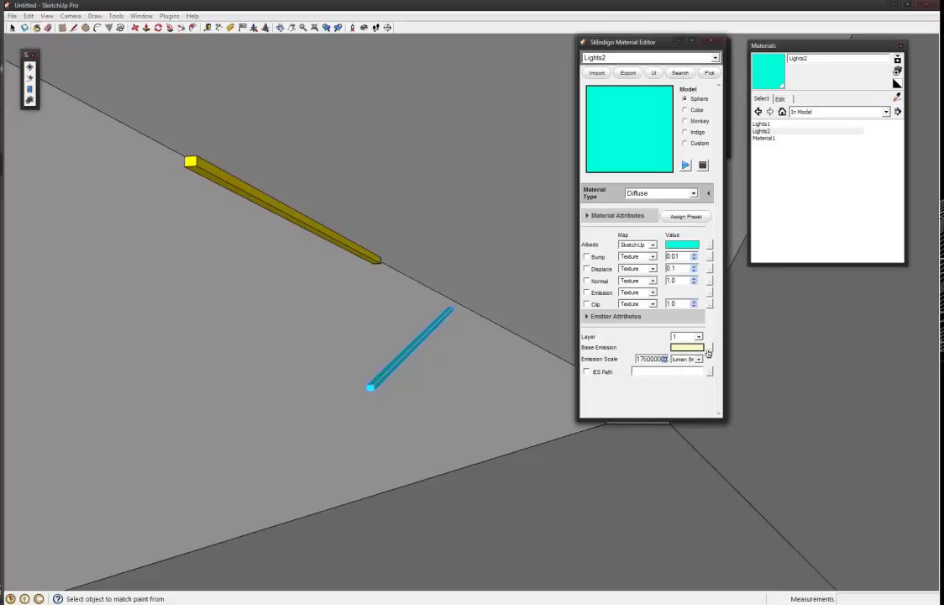
pyautogui.click(708, 349)
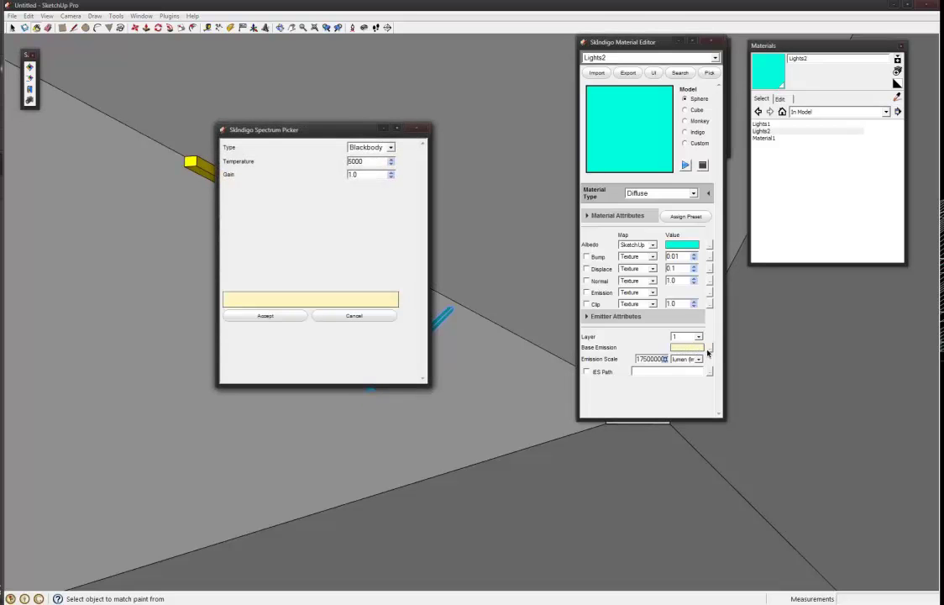
pyautogui.click(383, 148)
pyautogui.click(383, 150)
pyautogui.click(353, 315)
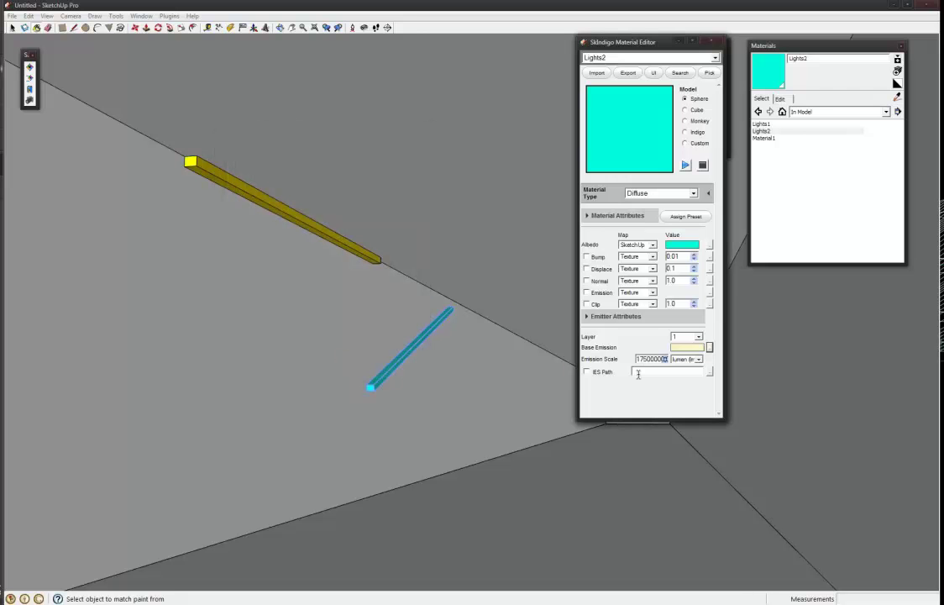
# - Assign the Lights2 emitter to light layer 2
pyautogui.moveTo(422, 379); pyautogui.dragTo(400, 386, button='middle')
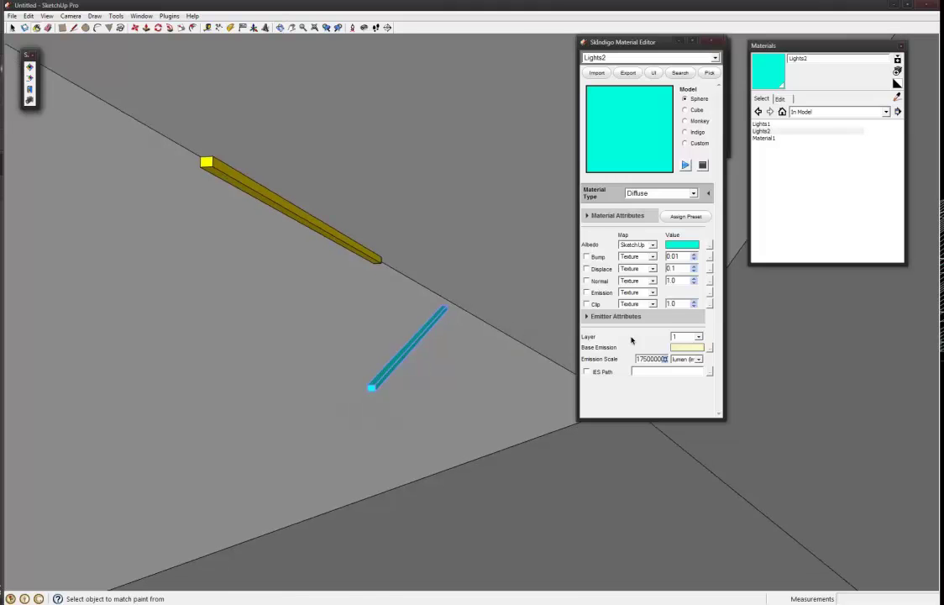
pyautogui.click(682, 336)
pyautogui.click(681, 337)
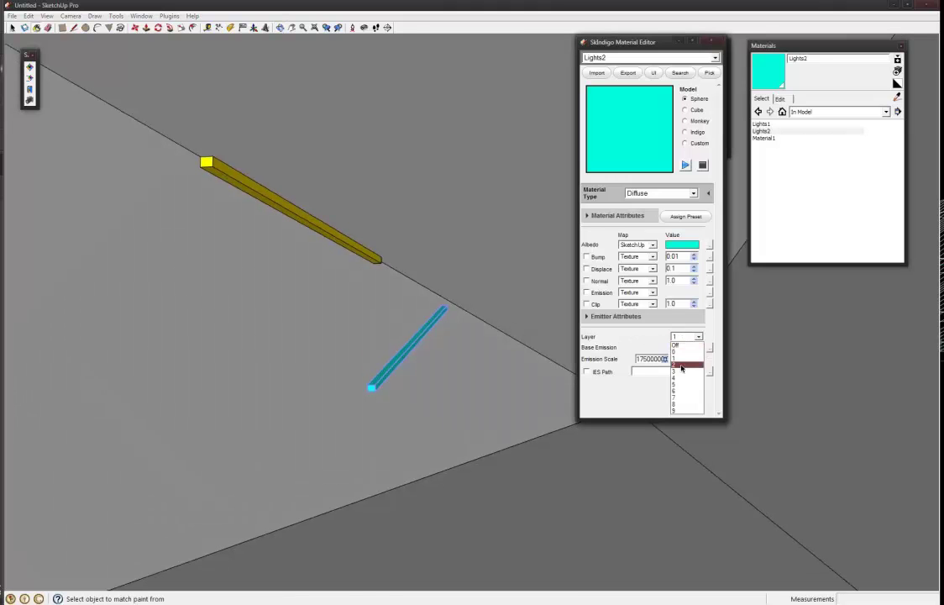
pyautogui.click(683, 358)
pyautogui.moveTo(491, 348); pyautogui.dragTo(415, 386, button='middle')
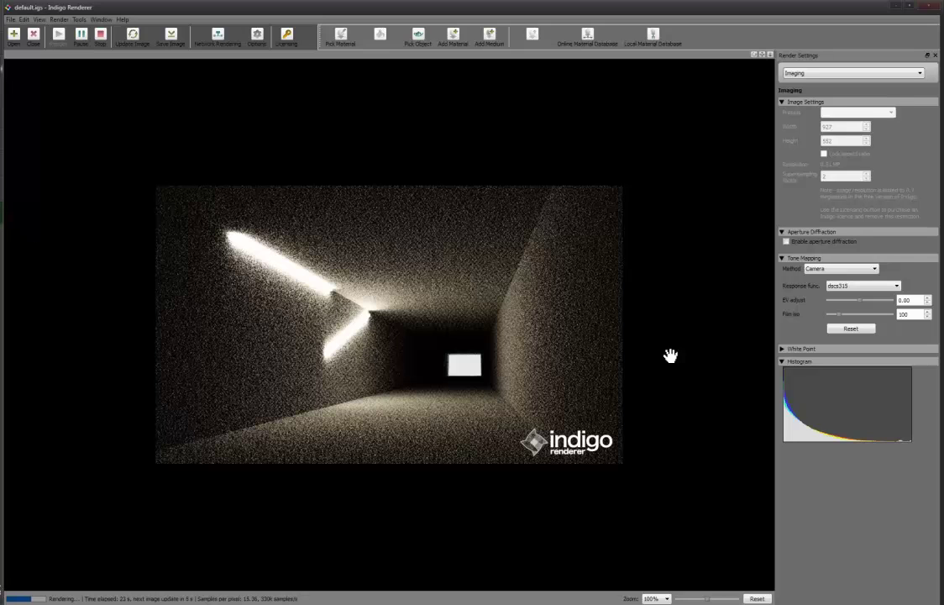
# - Open the light layer blending settings in Indigo and toggle layers 0, 1 and 2 to compare their lighting, leaving only layer 0 off
pyautogui.click(812, 74)
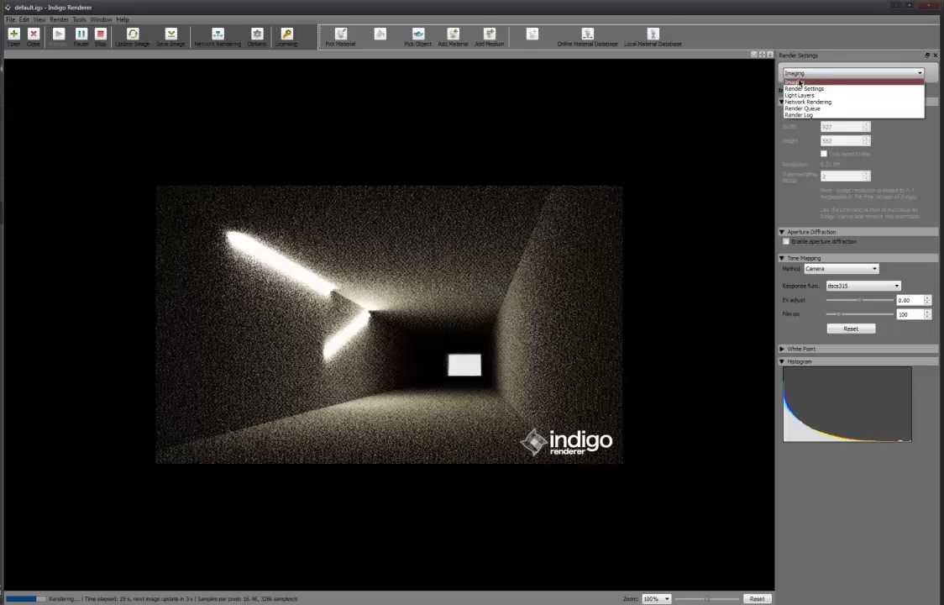
pyautogui.click(811, 89)
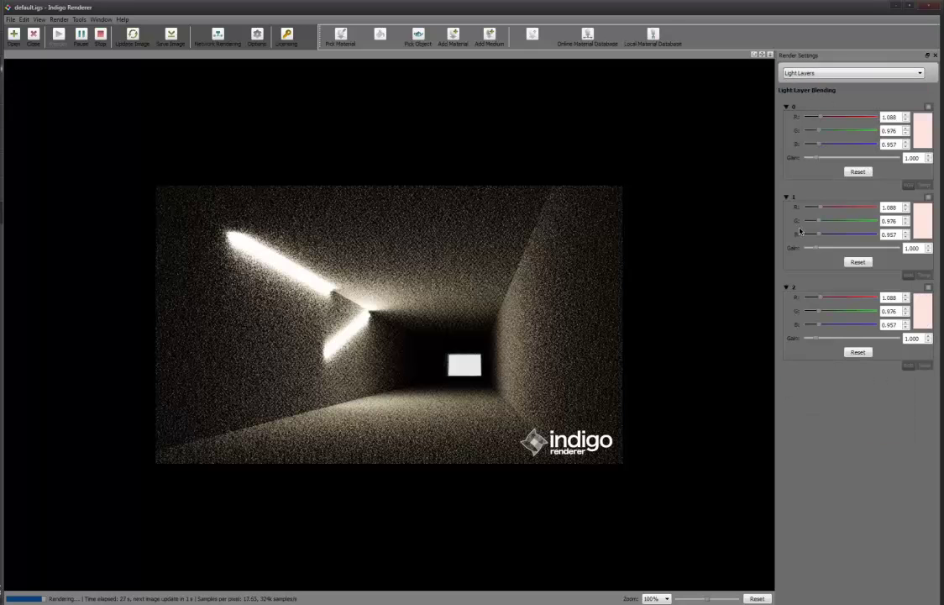
pyautogui.click(929, 198)
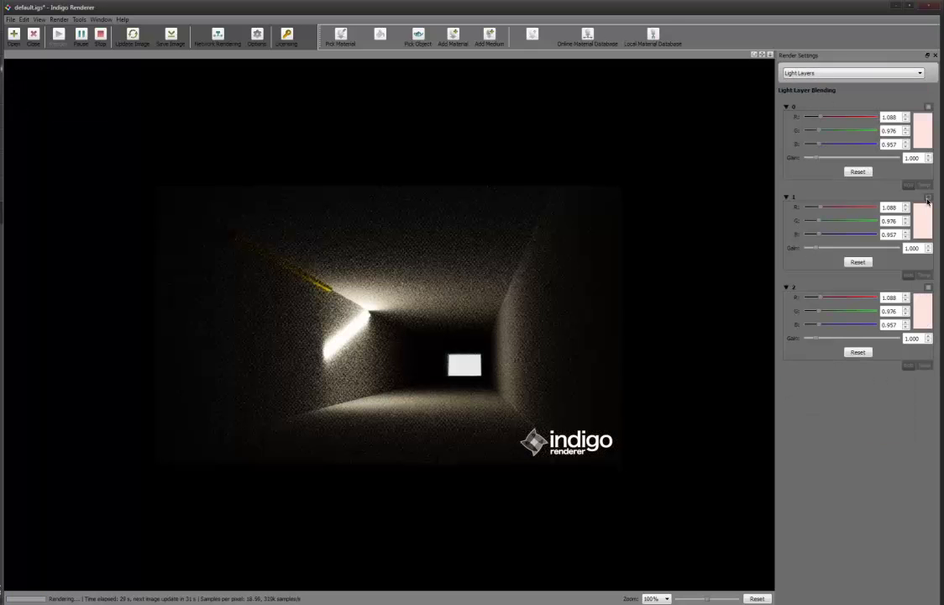
pyautogui.click(928, 198)
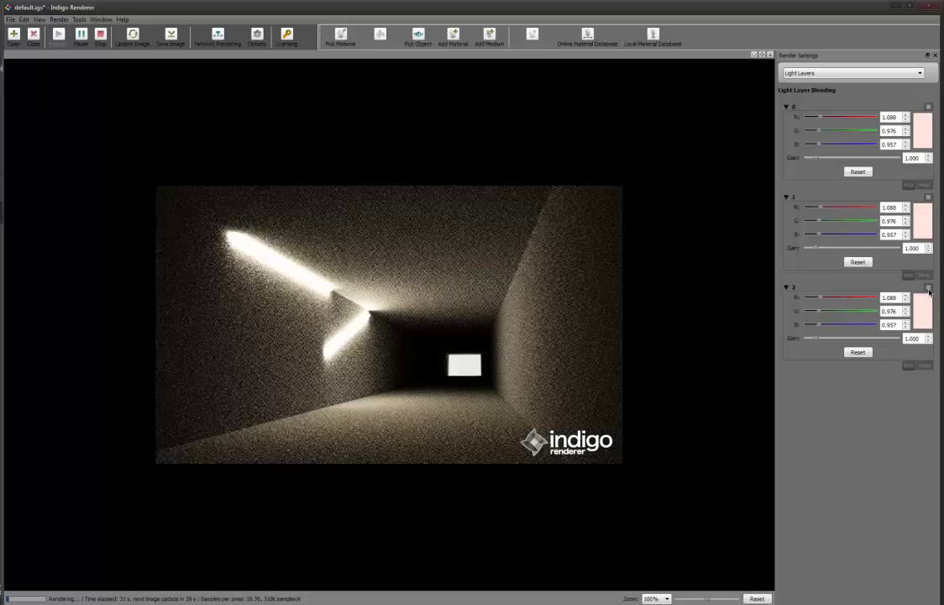
pyautogui.click(928, 289)
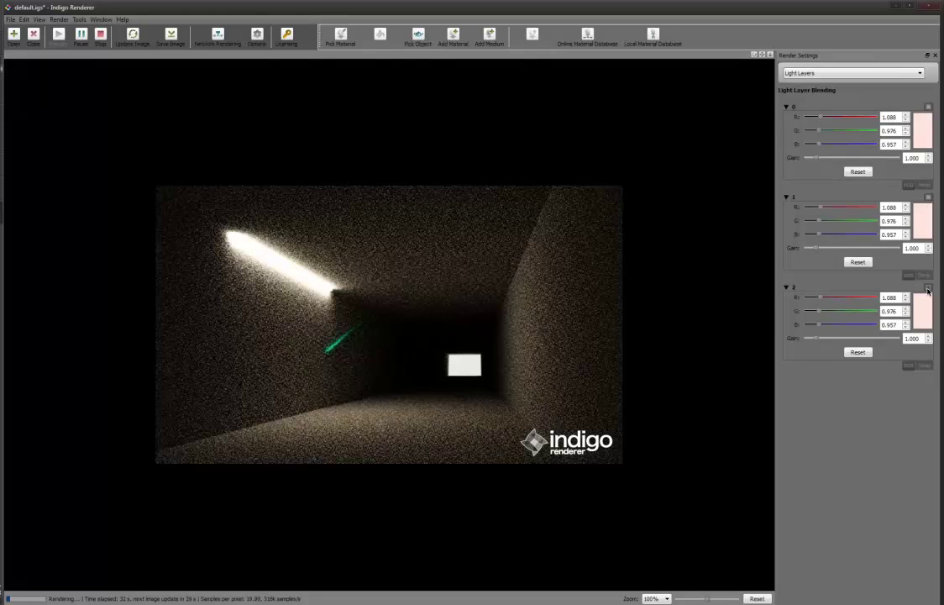
pyautogui.click(928, 107)
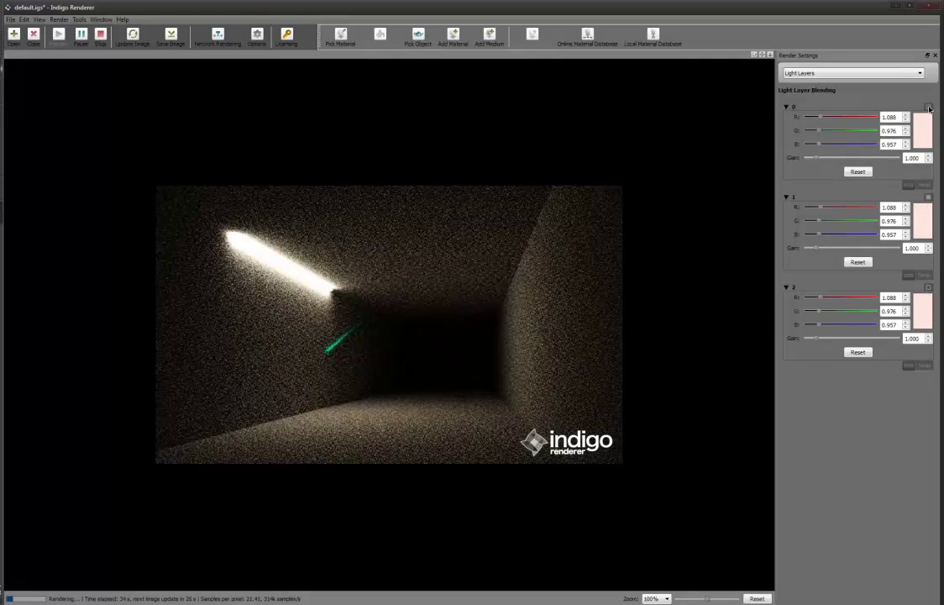
pyautogui.click(928, 198)
pyautogui.click(929, 198)
pyautogui.click(929, 289)
pyautogui.click(928, 198)
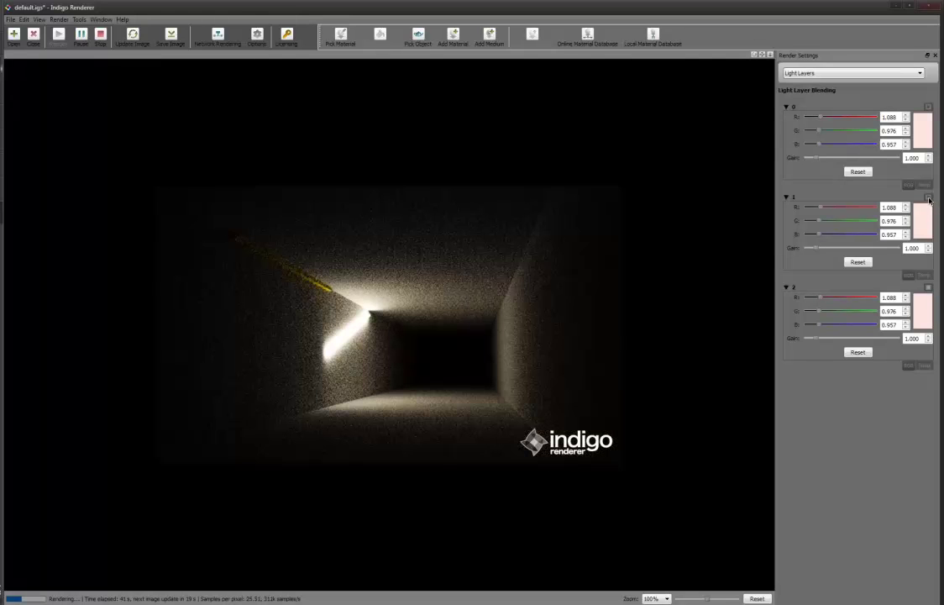
pyautogui.click(929, 198)
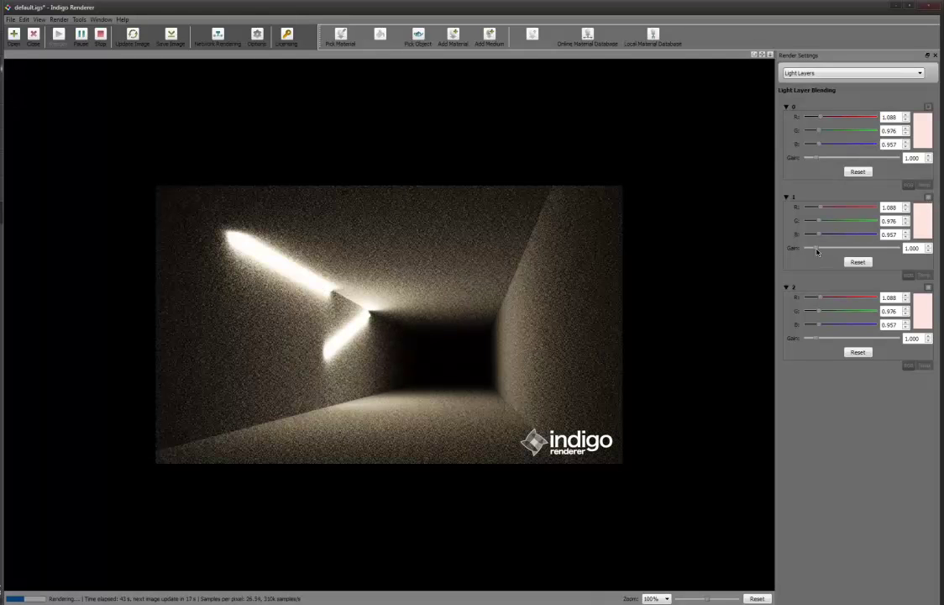
# - Lower light layer 1's gain to 0.2 and switch light layer 0 back on
pyautogui.moveTo(816, 251); pyautogui.dragTo(810, 251)
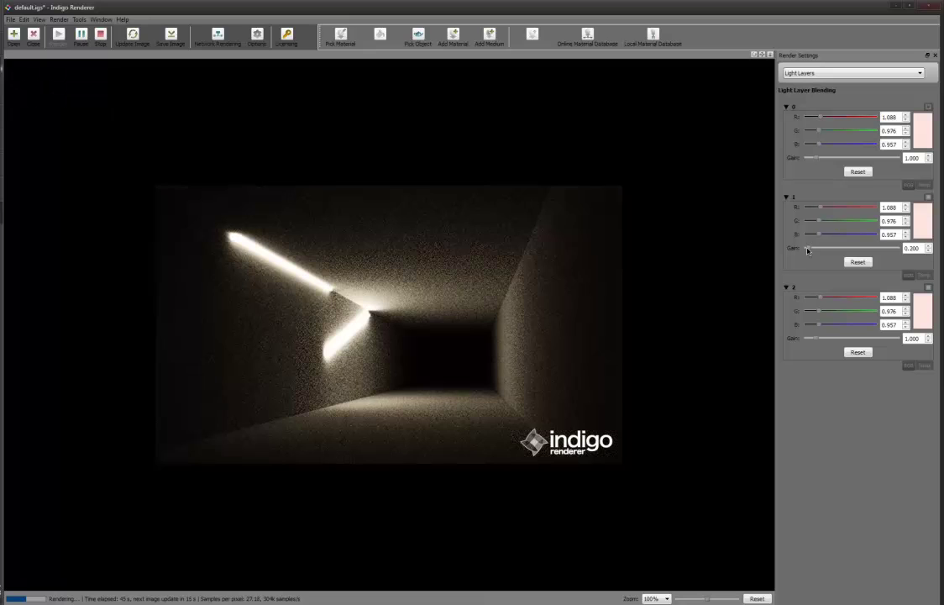
pyautogui.click(929, 107)
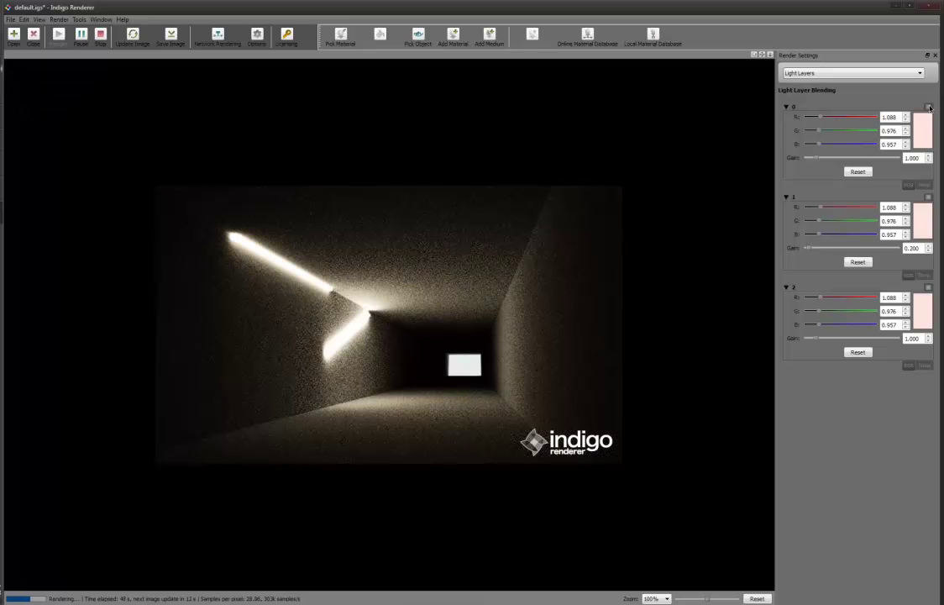
# - Tint light layer 2 cyan with green and blue at 1.9, and set its gain to 0.2
pyautogui.moveTo(815, 339); pyautogui.dragTo(864, 340)
pyautogui.click(837, 339)
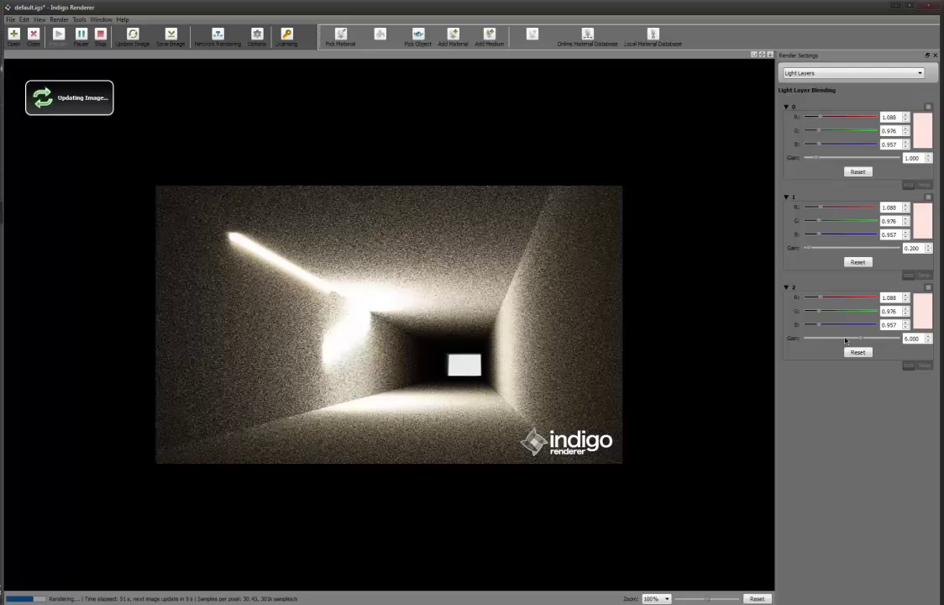
pyautogui.moveTo(821, 325)
pyautogui.mouseDown()
pyautogui.moveTo(843, 328)
pyautogui.moveTo(833, 326)
pyautogui.mouseUp()
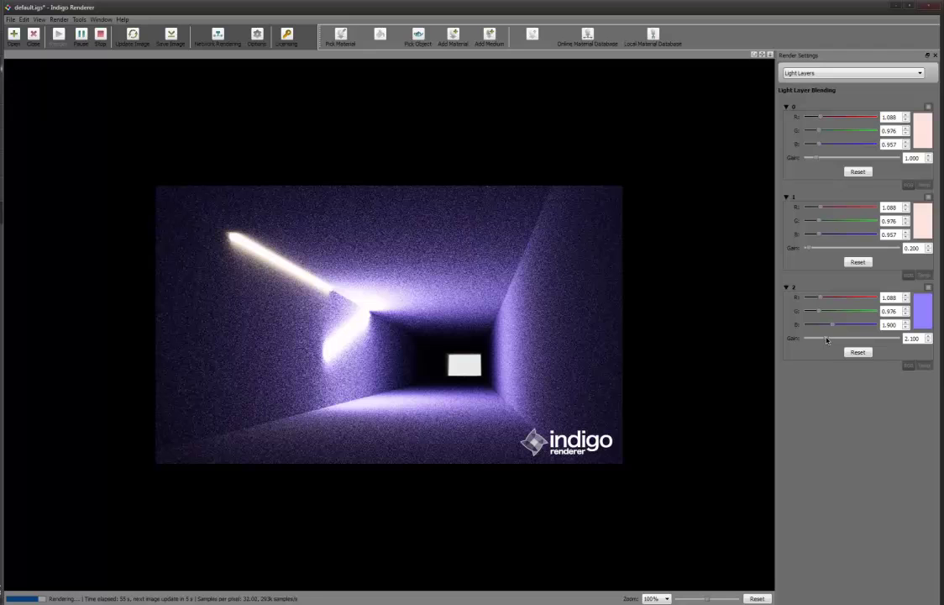
pyautogui.click(847, 353)
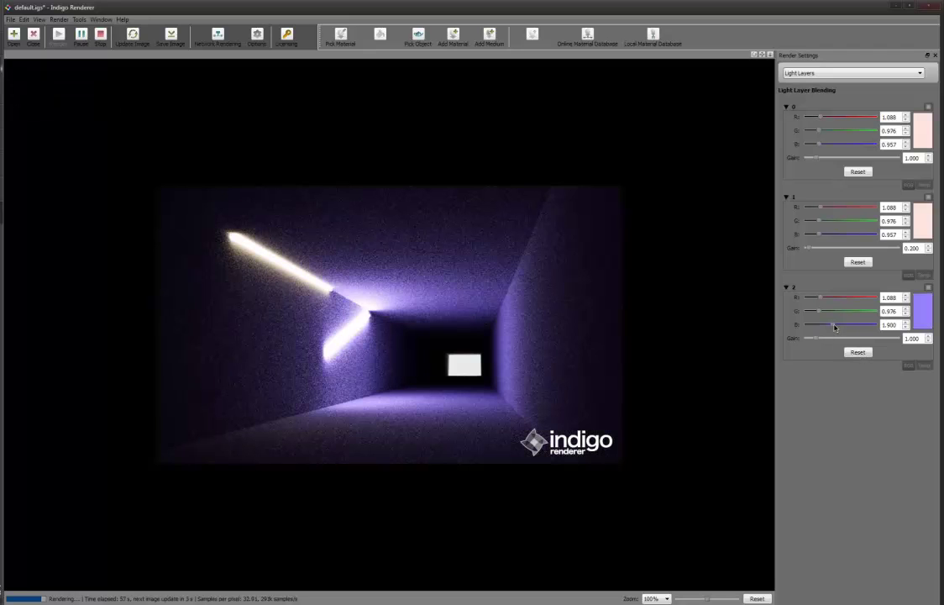
pyautogui.click(831, 313)
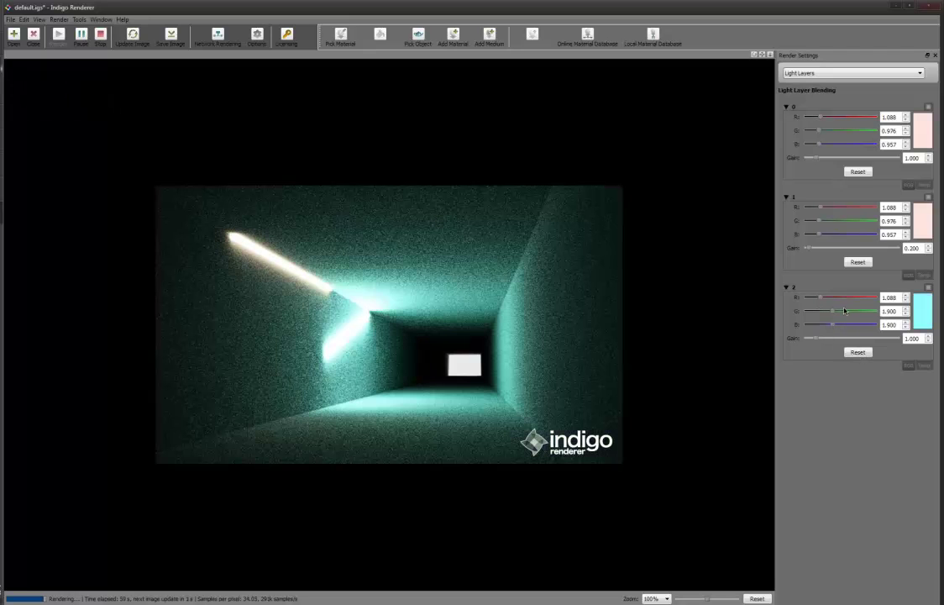
pyautogui.moveTo(818, 340); pyautogui.dragTo(810, 342)
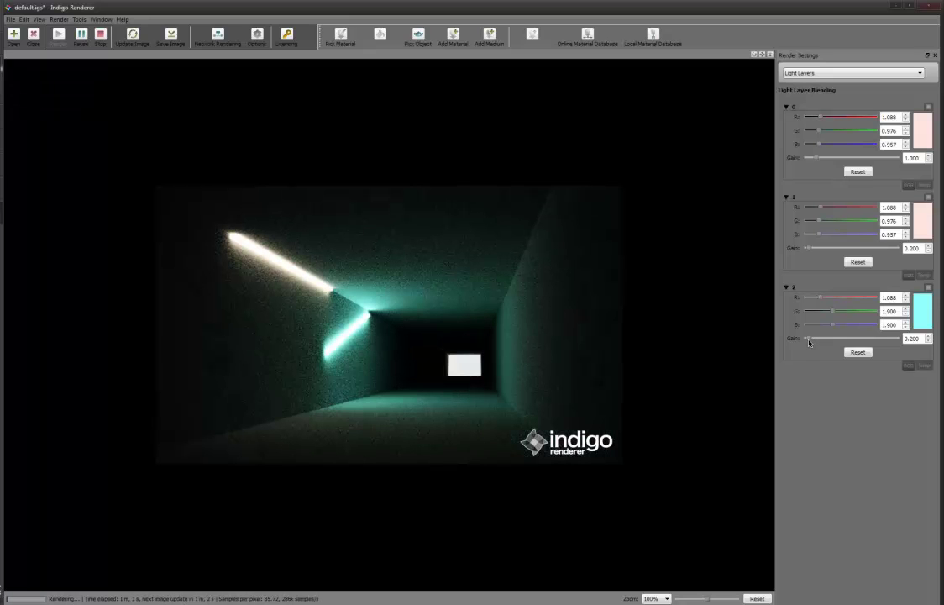
# - Set the gains of light layers 1 and 2 to 0.3 and 0.6, and set layer 1's red to 1.5
pyautogui.moveTo(813, 250)
pyautogui.mouseDown()
pyautogui.moveTo(822, 249)
pyautogui.moveTo(812, 252)
pyautogui.mouseUp()
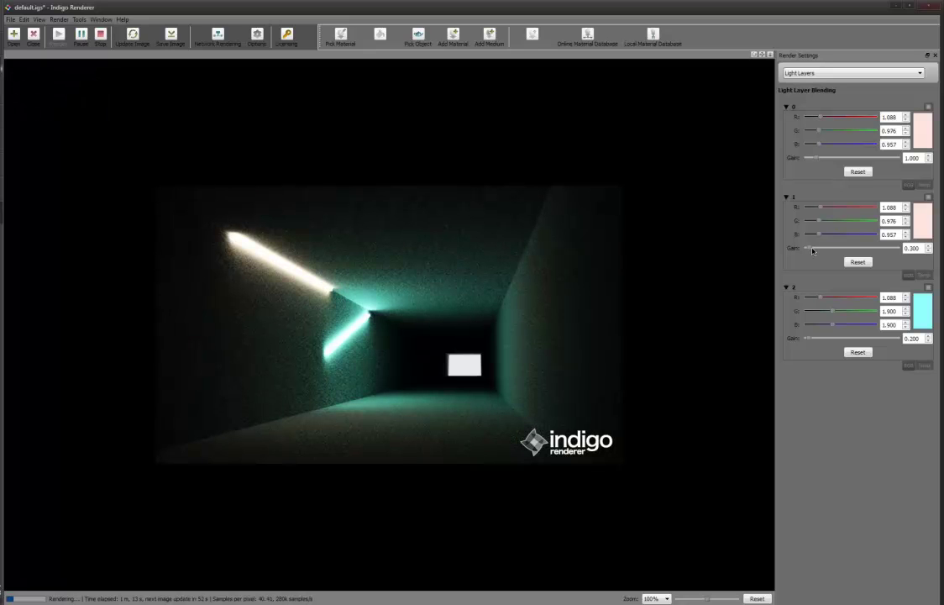
pyautogui.moveTo(812, 338); pyautogui.dragTo(813, 338)
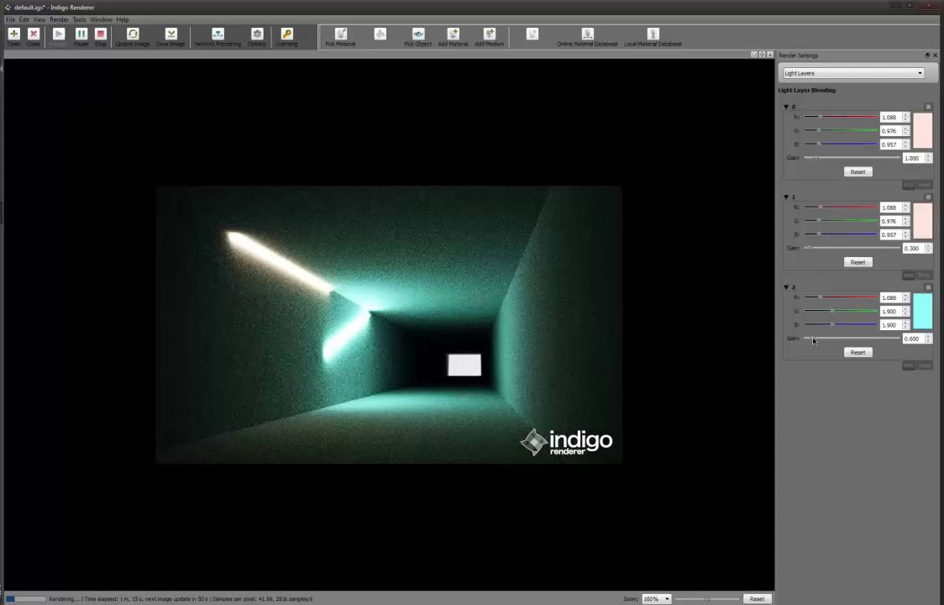
pyautogui.click(836, 209)
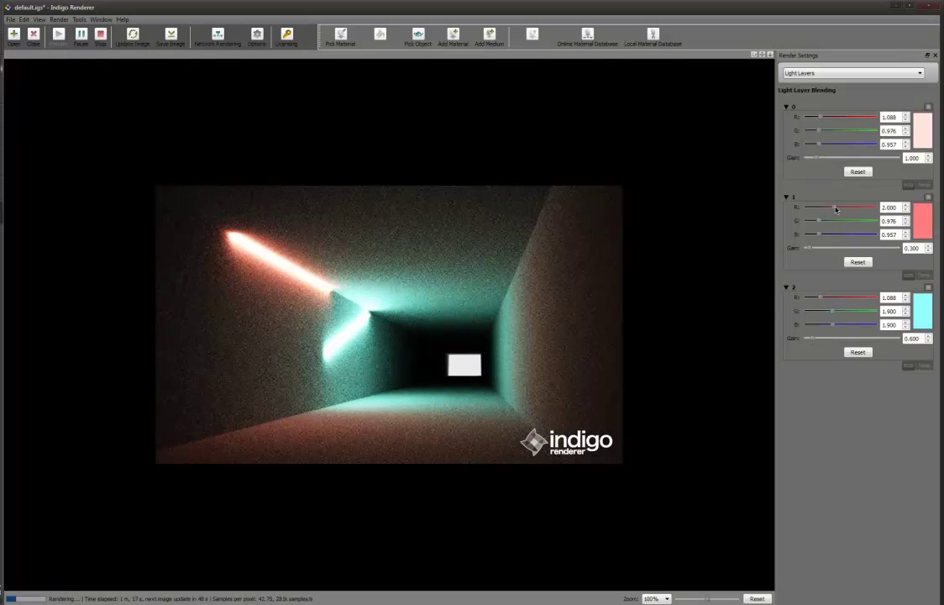
pyautogui.moveTo(835, 209); pyautogui.dragTo(828, 209)
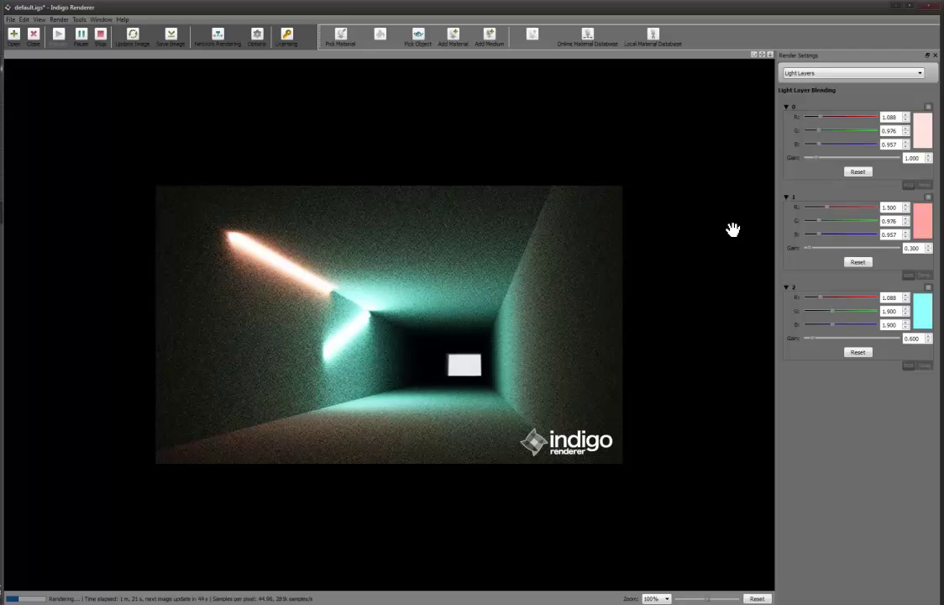